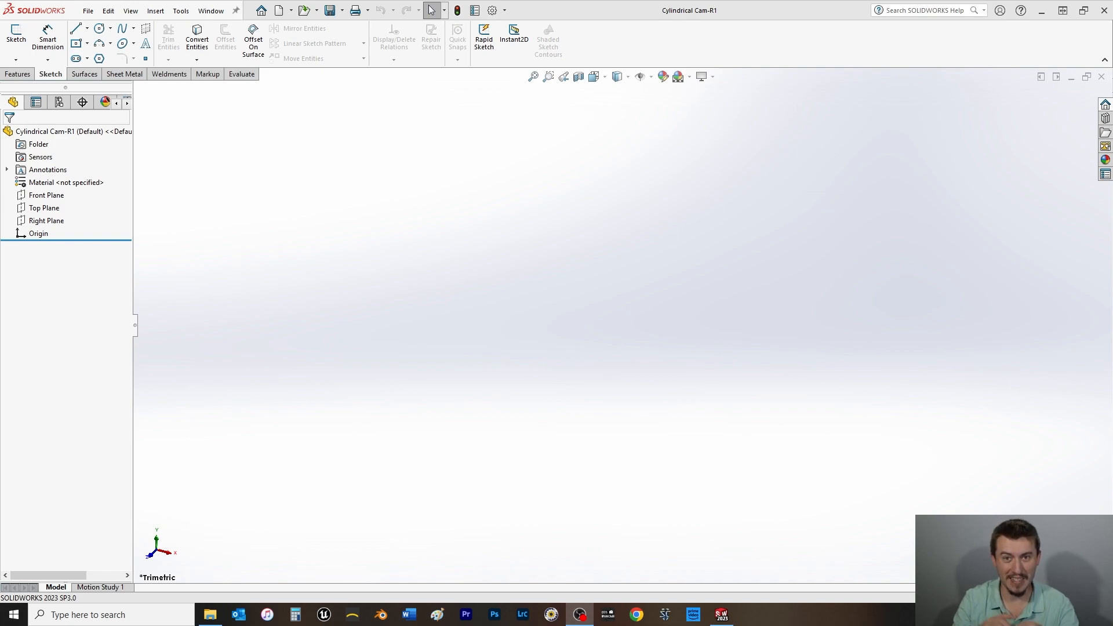
- Set the document's basic length unit to three decimal places (.123) in inches
left_click(795, 300)
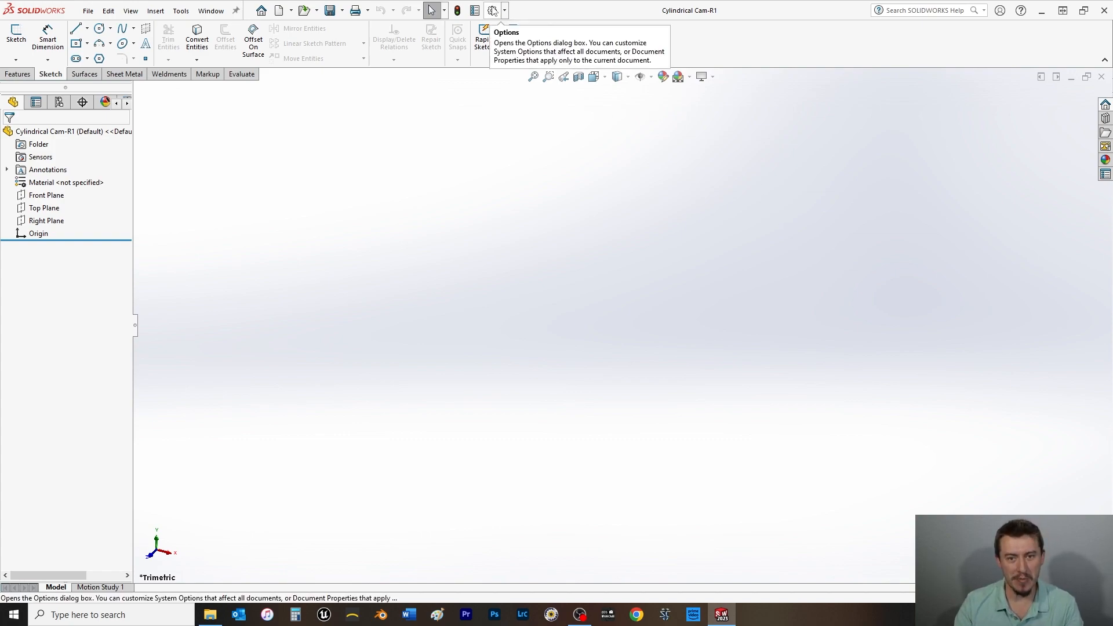
left_click(492, 11)
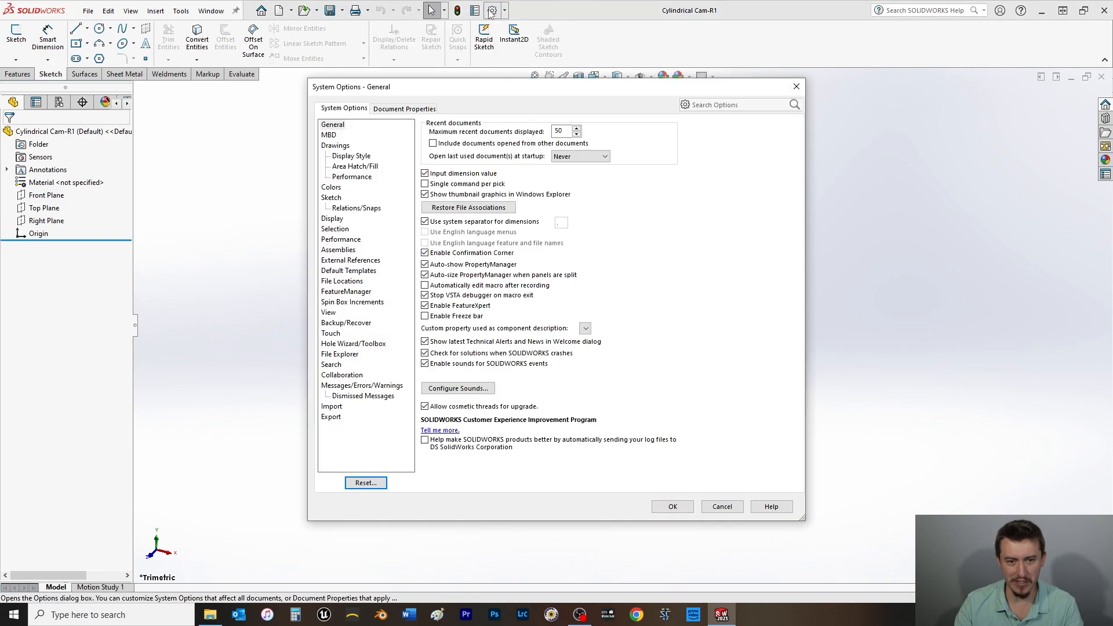
left_click(404, 109)
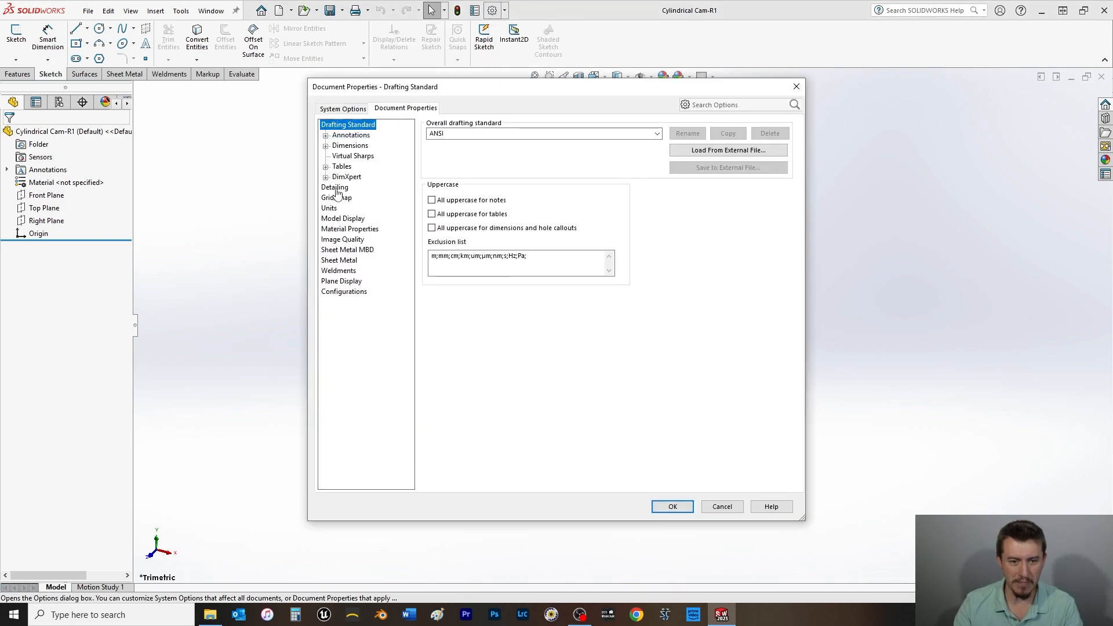
left_click(330, 209)
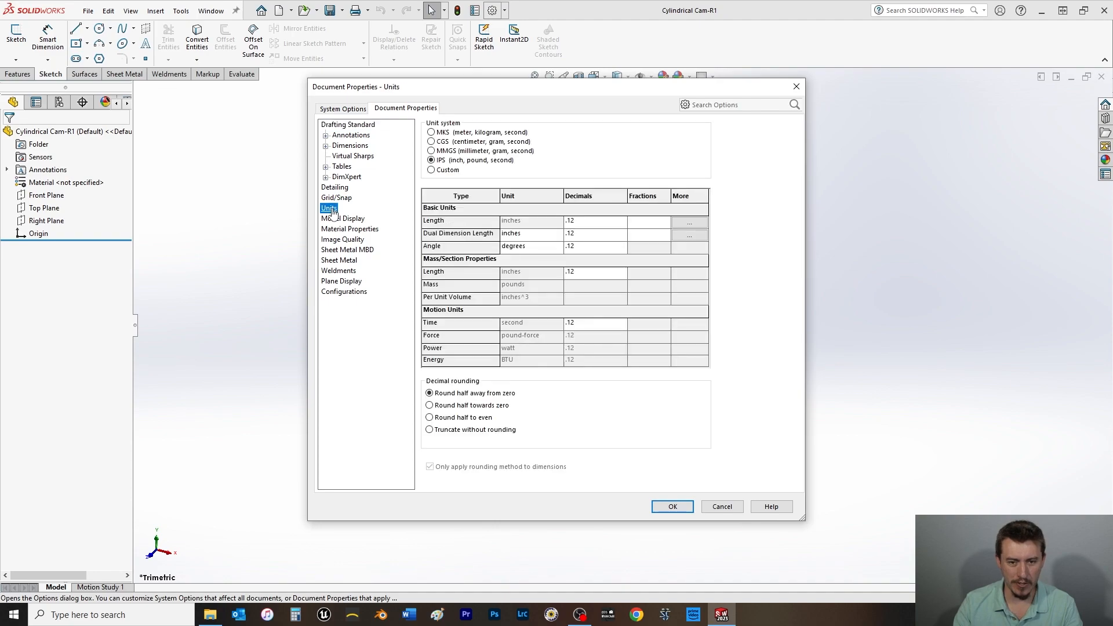
left_click(622, 223)
left_click(577, 240)
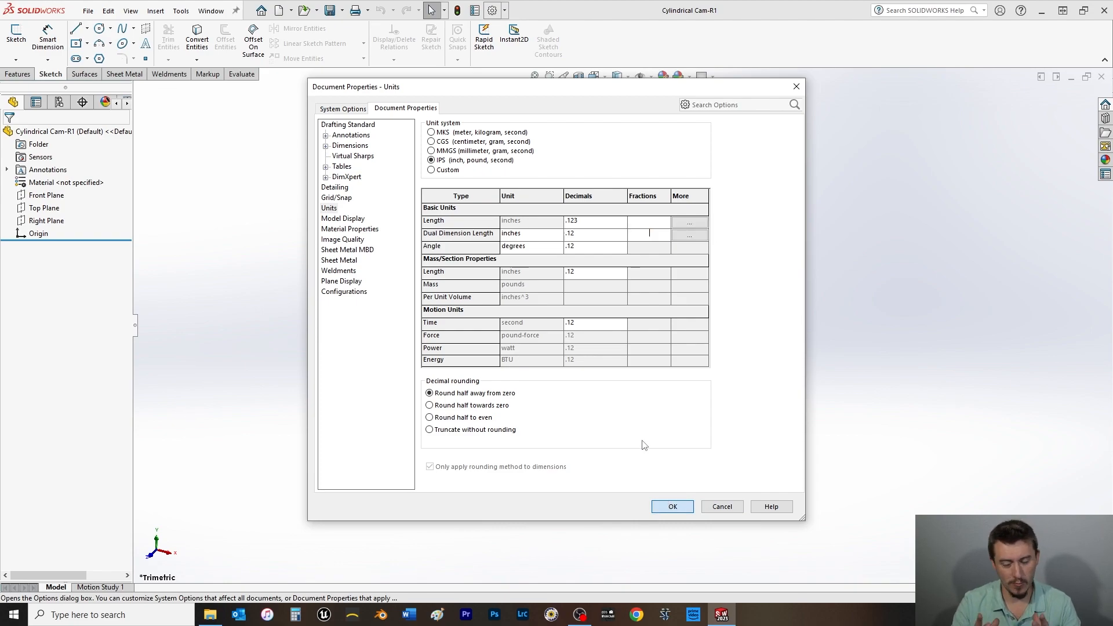
key("Return")
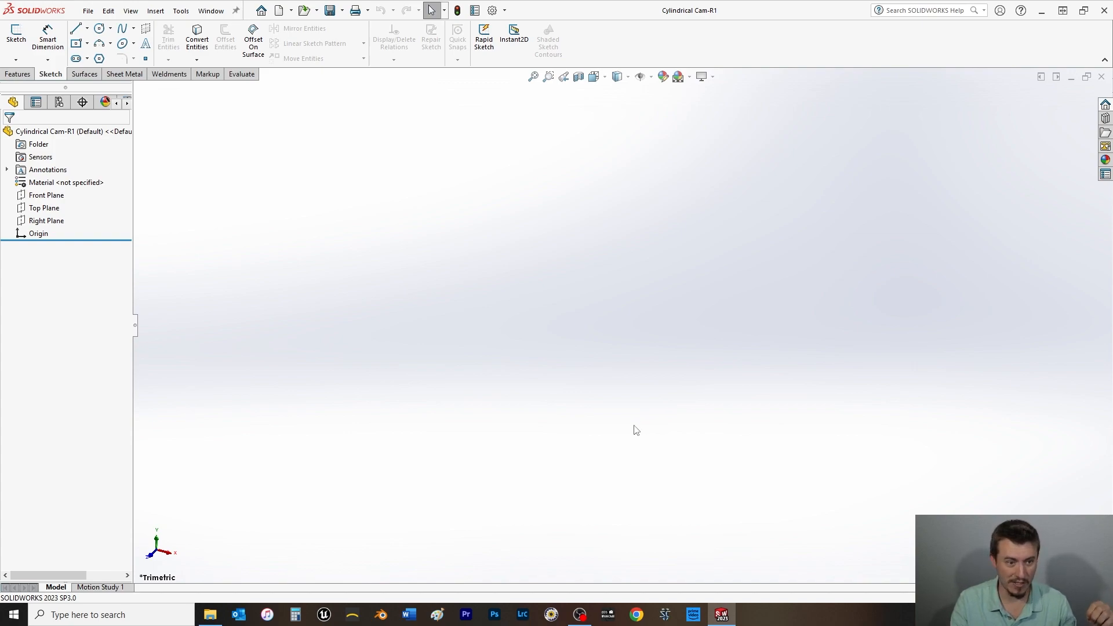
- Sketch a circle of about 1.42 in radius on the Front Plane, centred on the origin
left_click(37, 195)
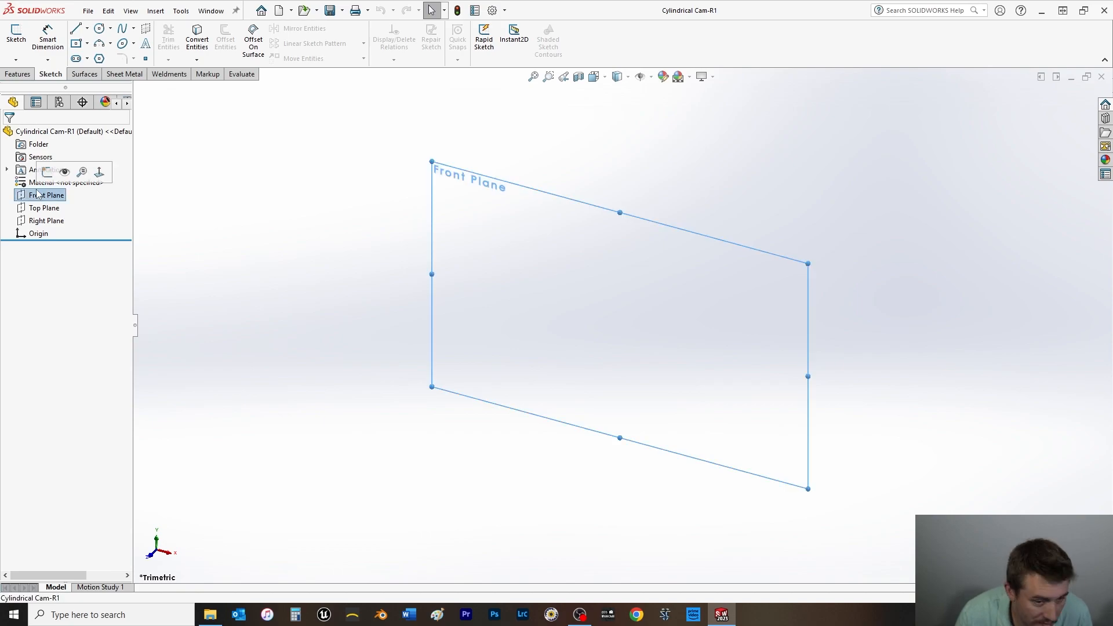
key("ctrl+8")
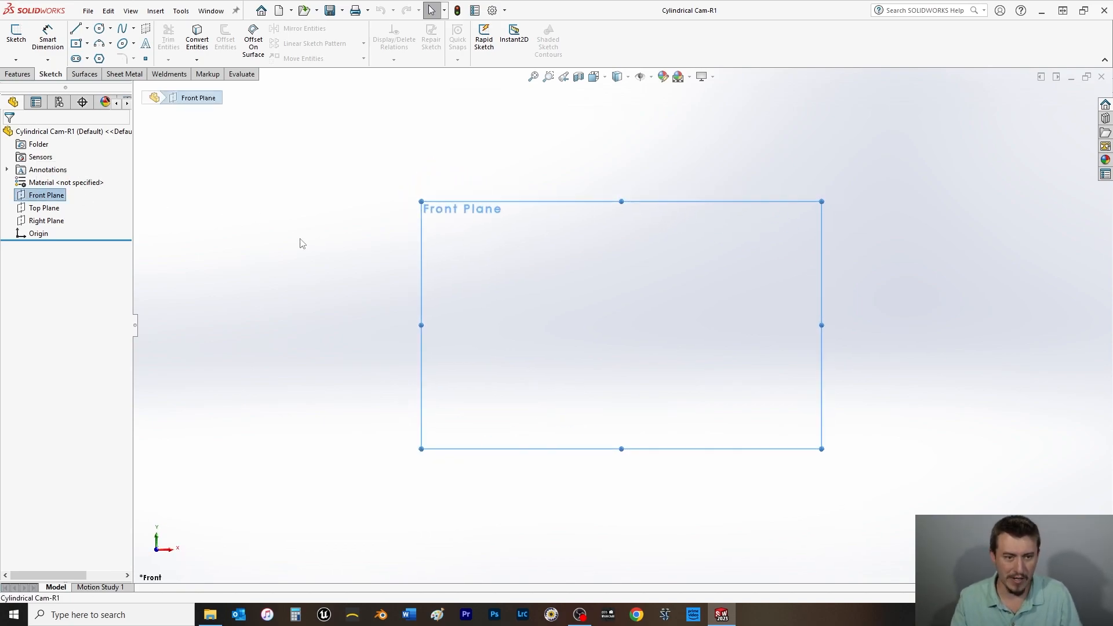
left_click(102, 30)
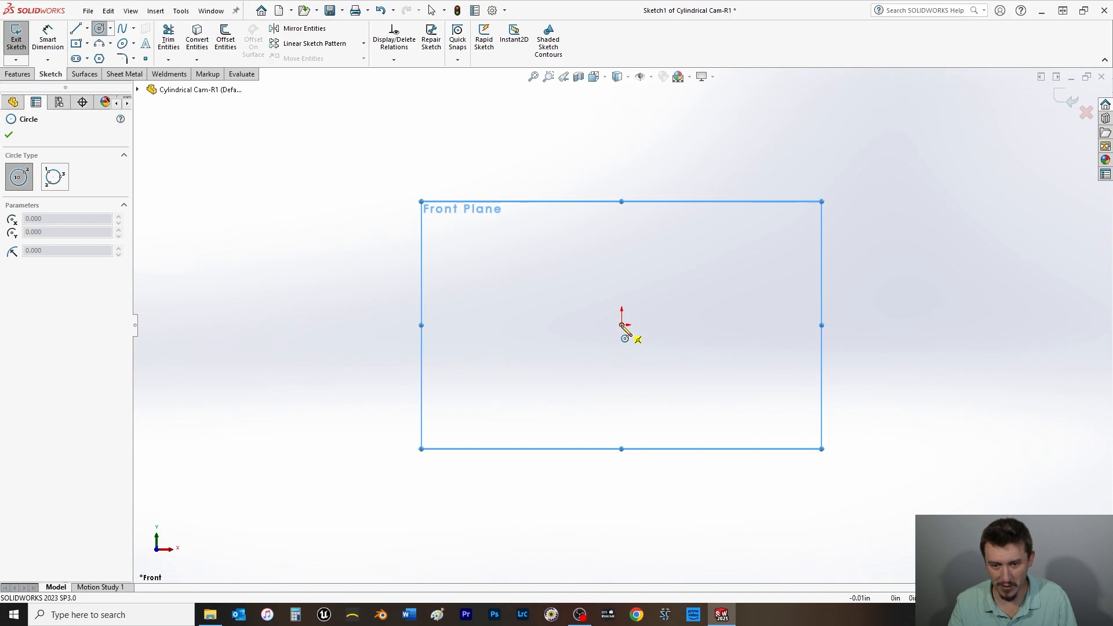
left_click(621, 325)
left_click(684, 377)
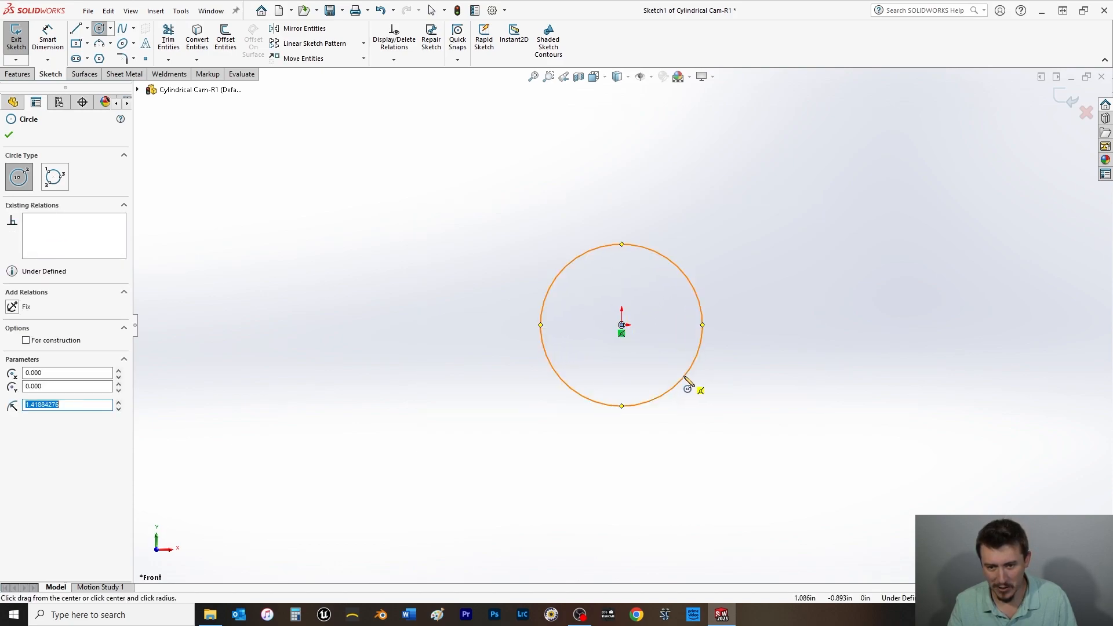
left_click(8, 137)
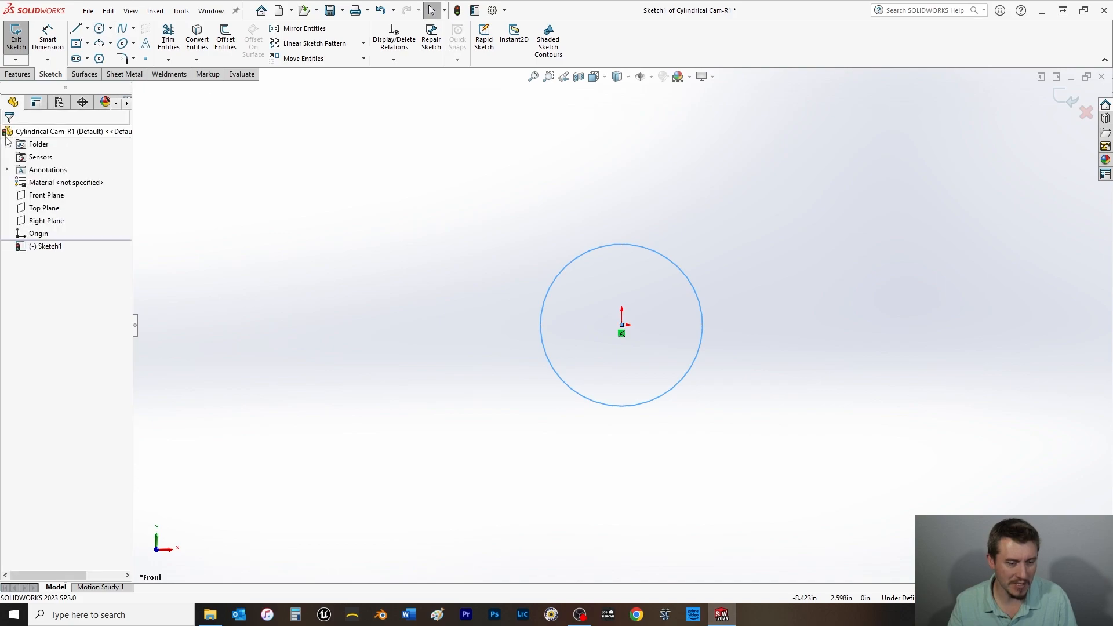
- Dimension the circle's diameter as 1.5 in
left_click(52, 45)
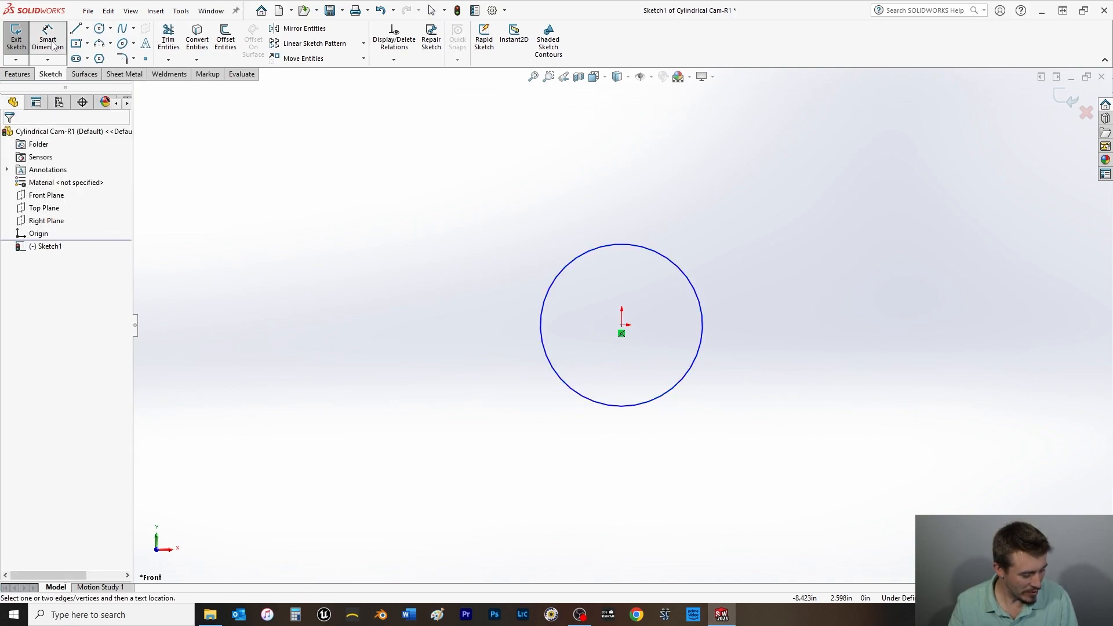
left_click(572, 258)
left_click(504, 195)
type("1.5")
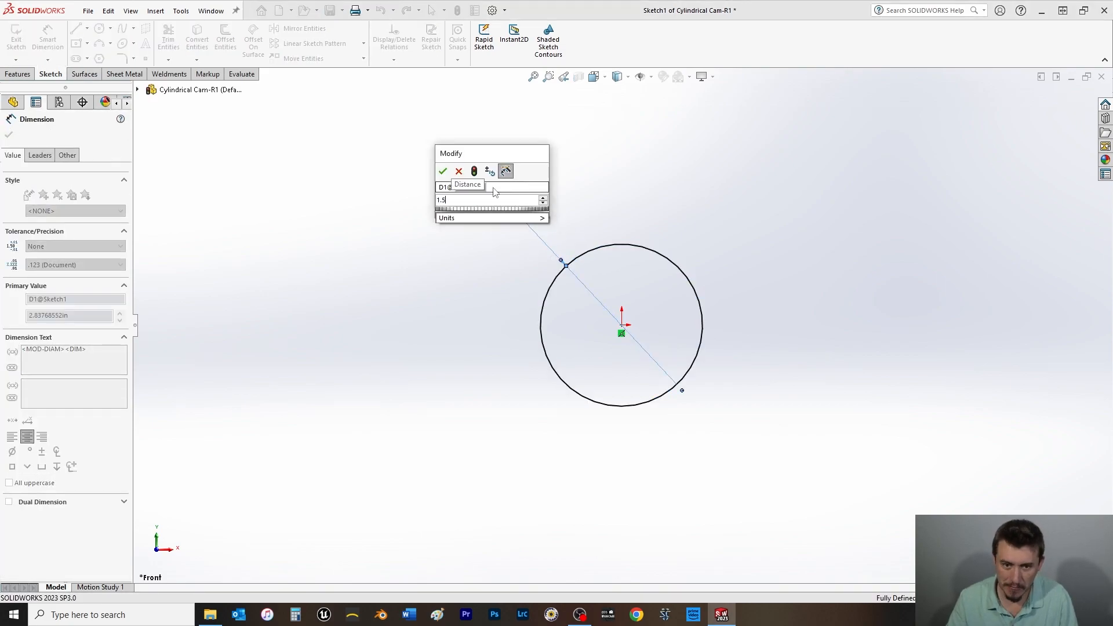
key("Return")
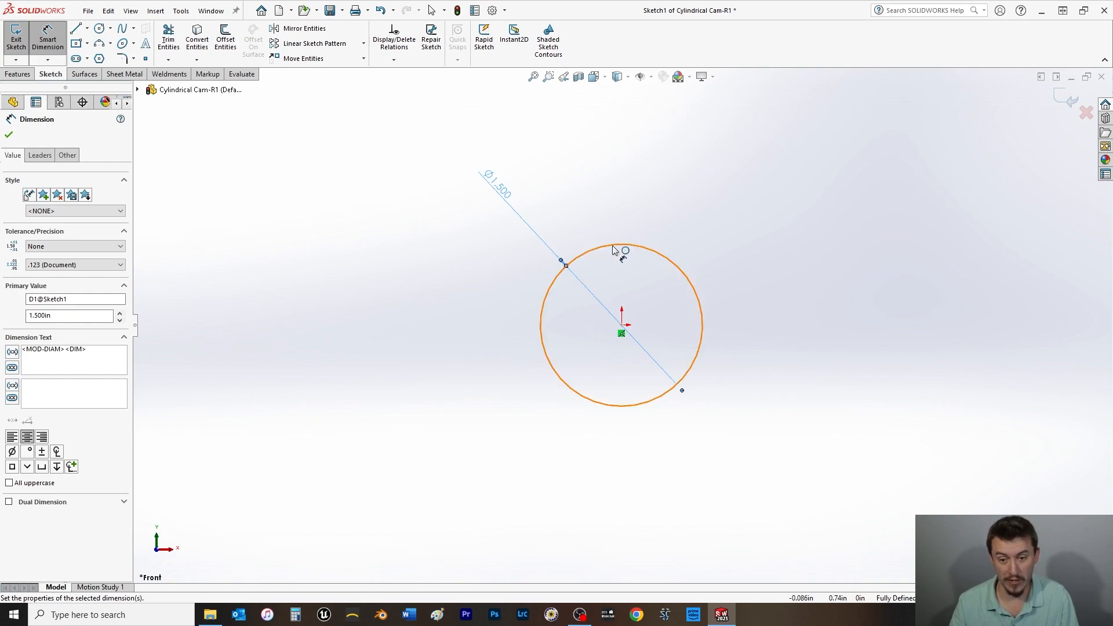
left_click(8, 134)
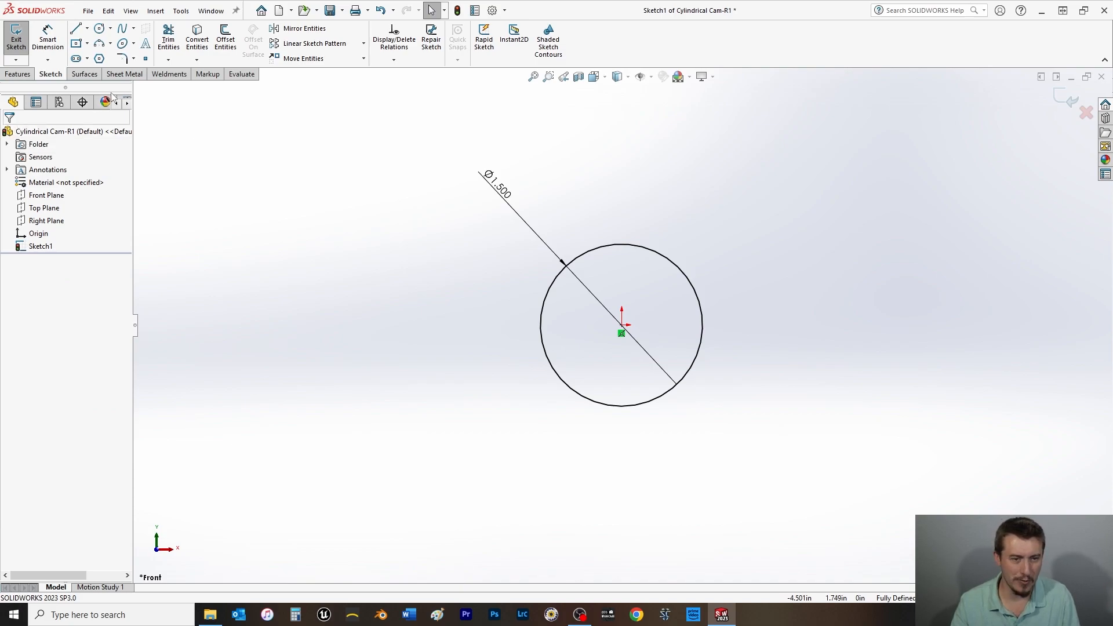
- Place a sketch point on the circle's top quadrant, vertically above the origin
left_click(146, 59)
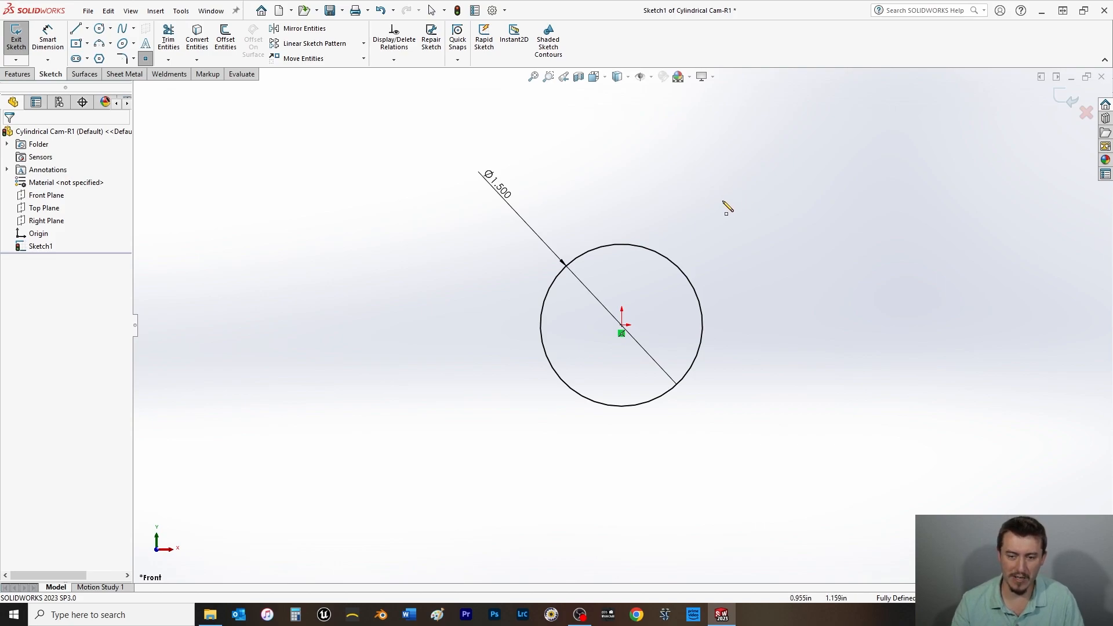
left_click(622, 245)
key("Escape")
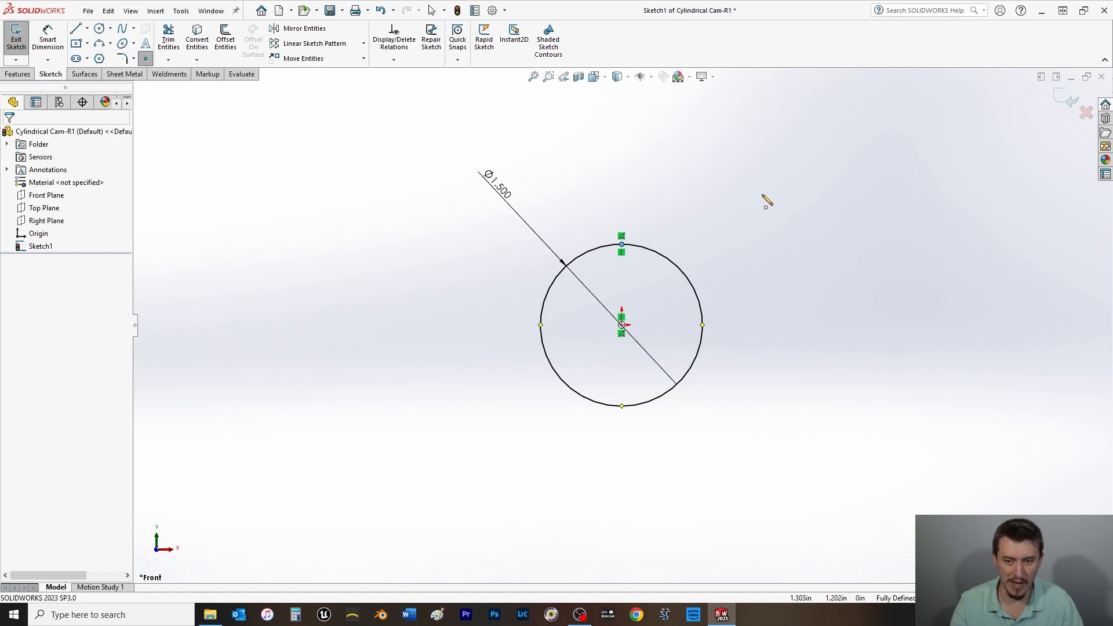
key("Escape")
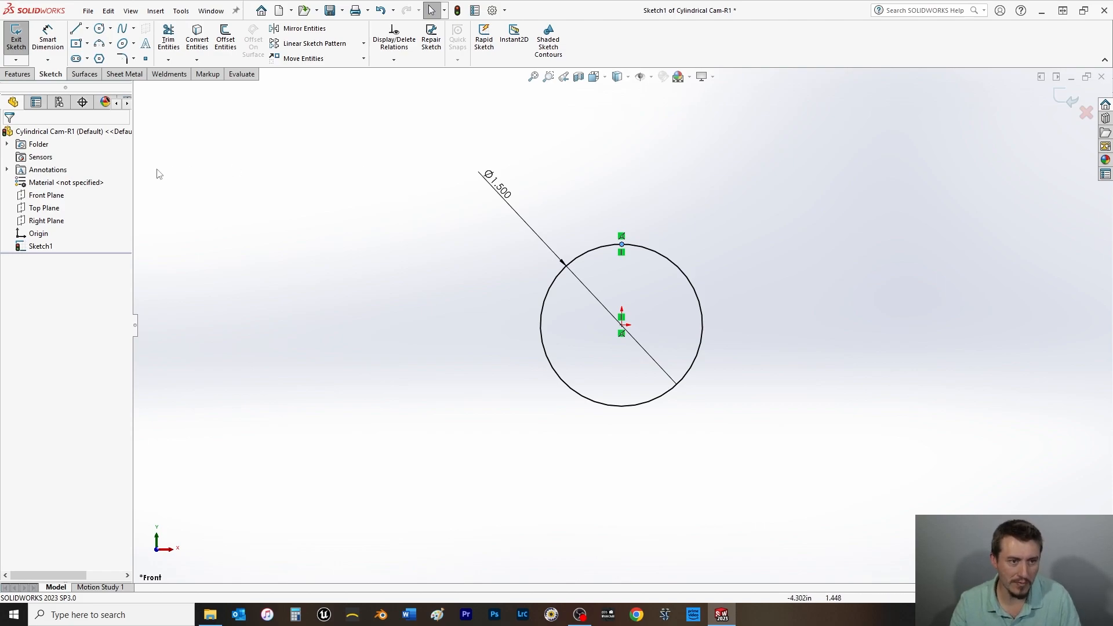
- Extrude the circle as a solid boss, Blind to a depth of 3 in, in the reversed direction
left_click(17, 75)
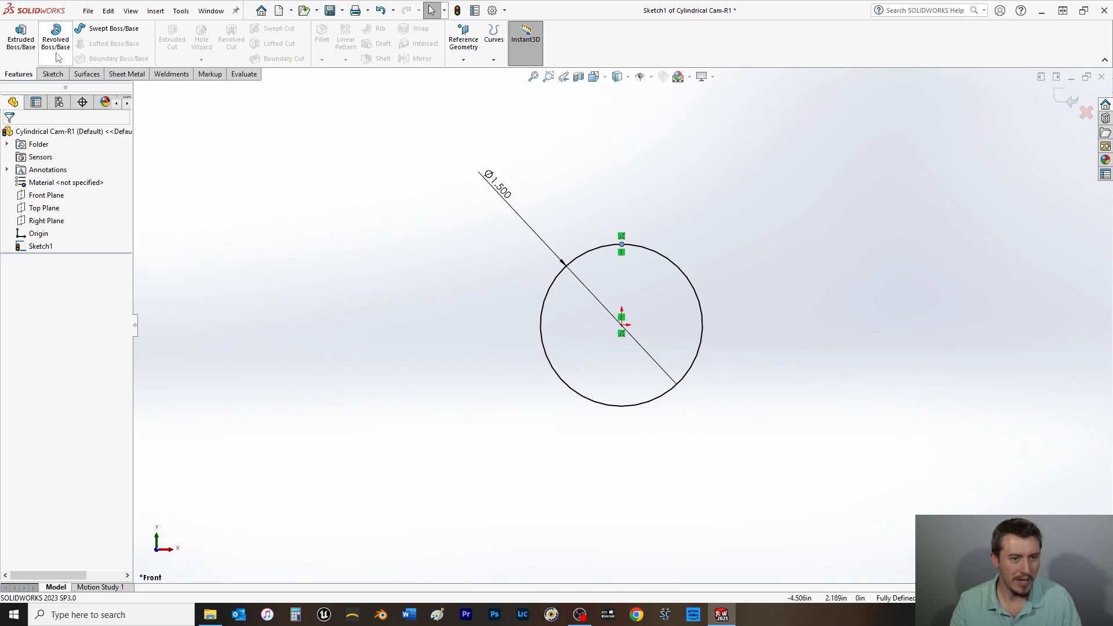
left_click(20, 40)
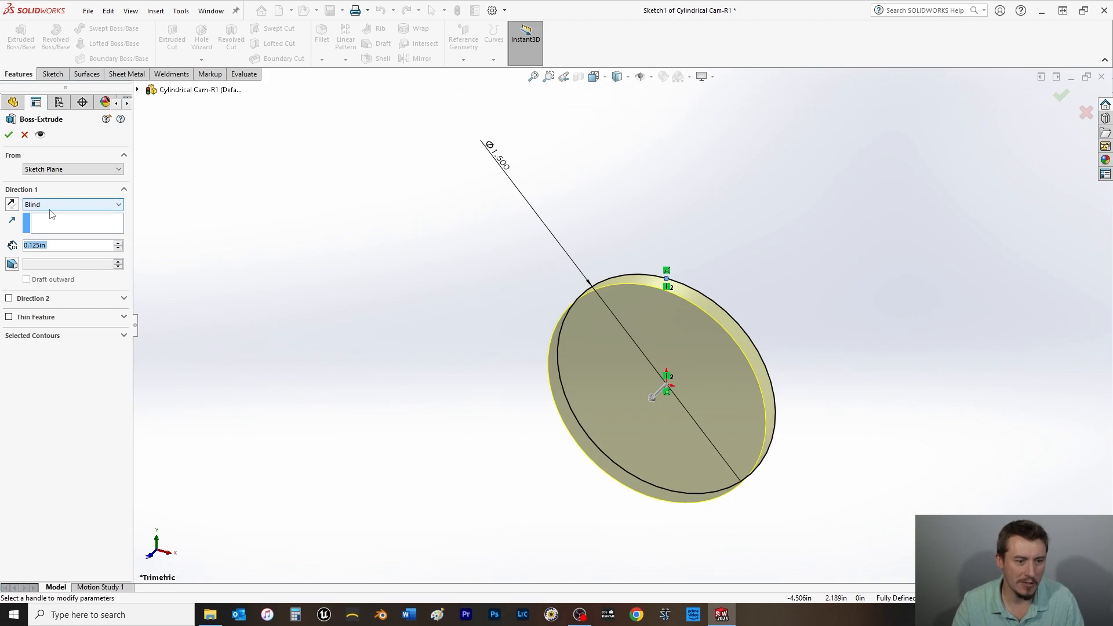
type("30")
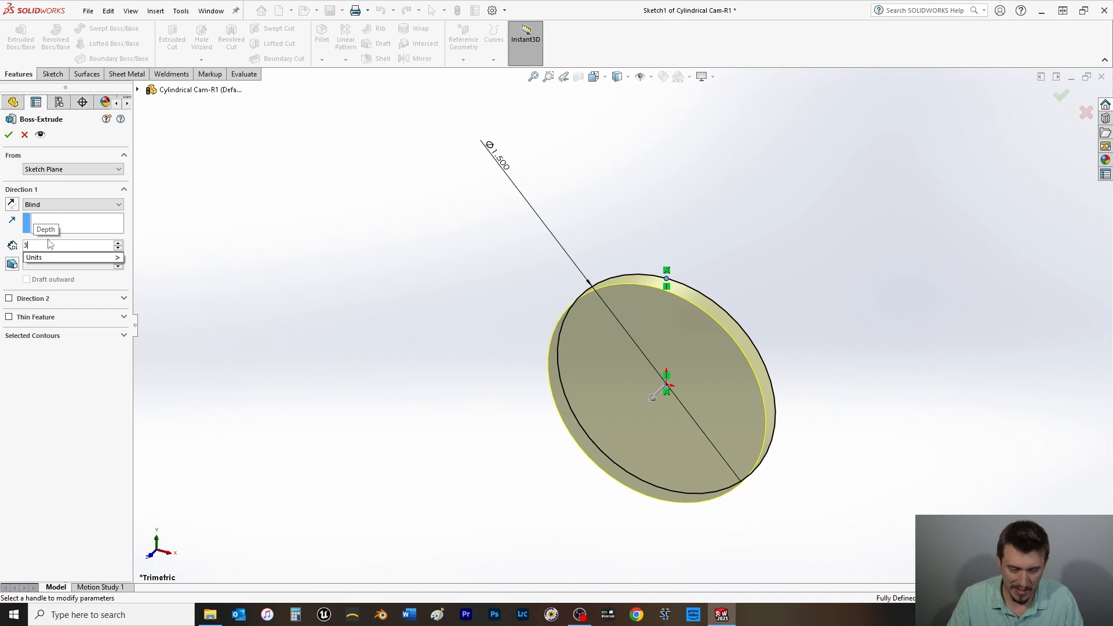
key("Return")
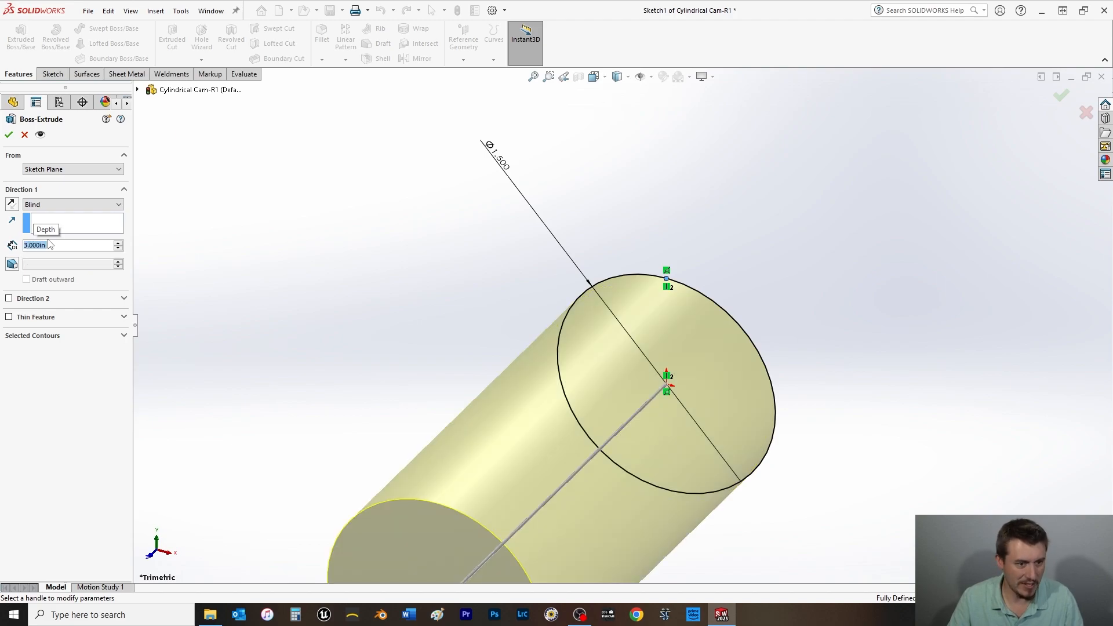
left_click(12, 204)
left_click(8, 134)
left_click(436, 270)
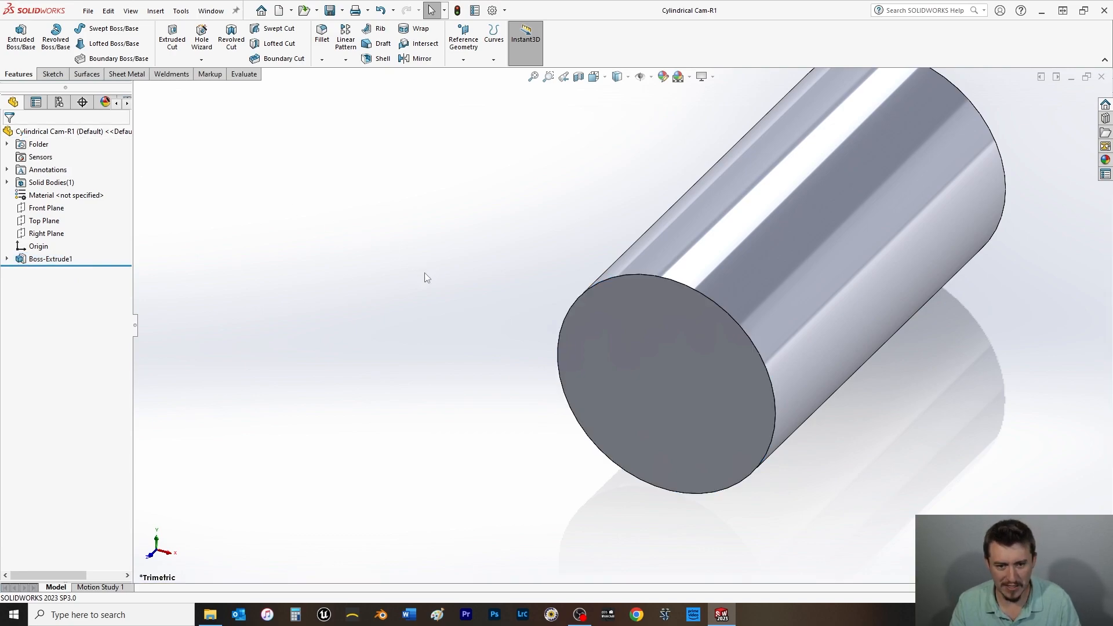
- Show the cylinder's base sketch, Sketch1, in an isometric view of the model
key("space")
left_click(466, 160)
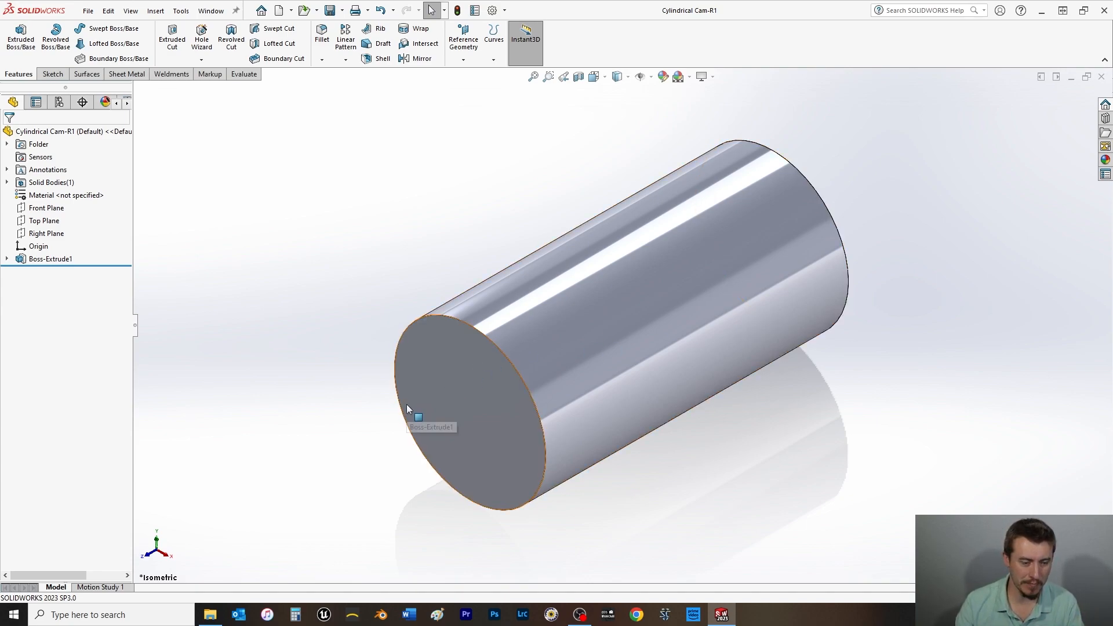
left_click(7, 259)
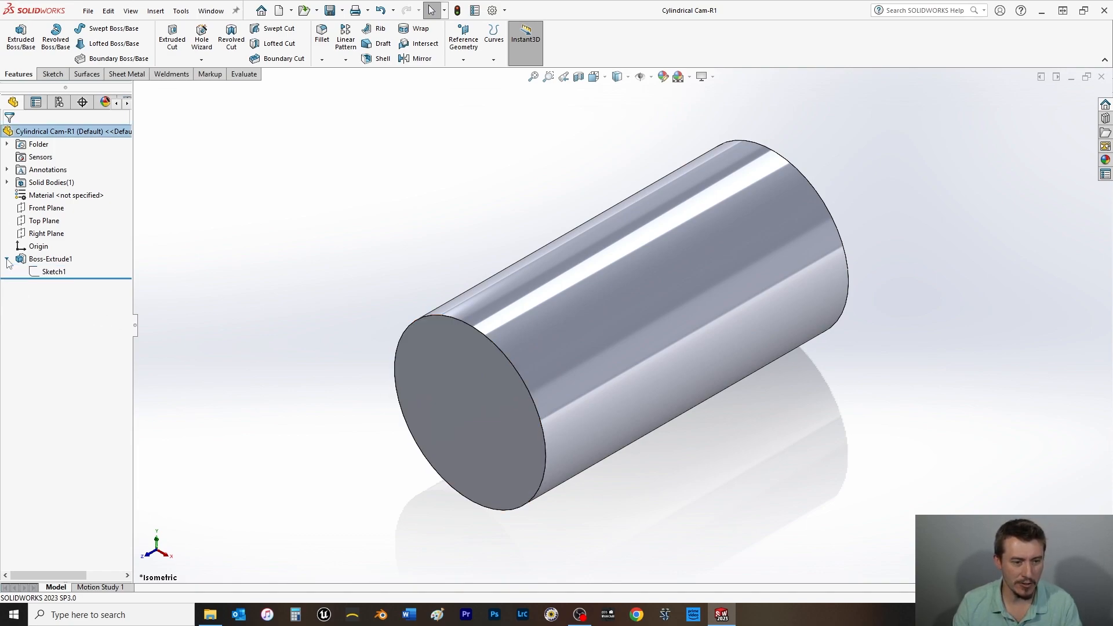
left_click(61, 272)
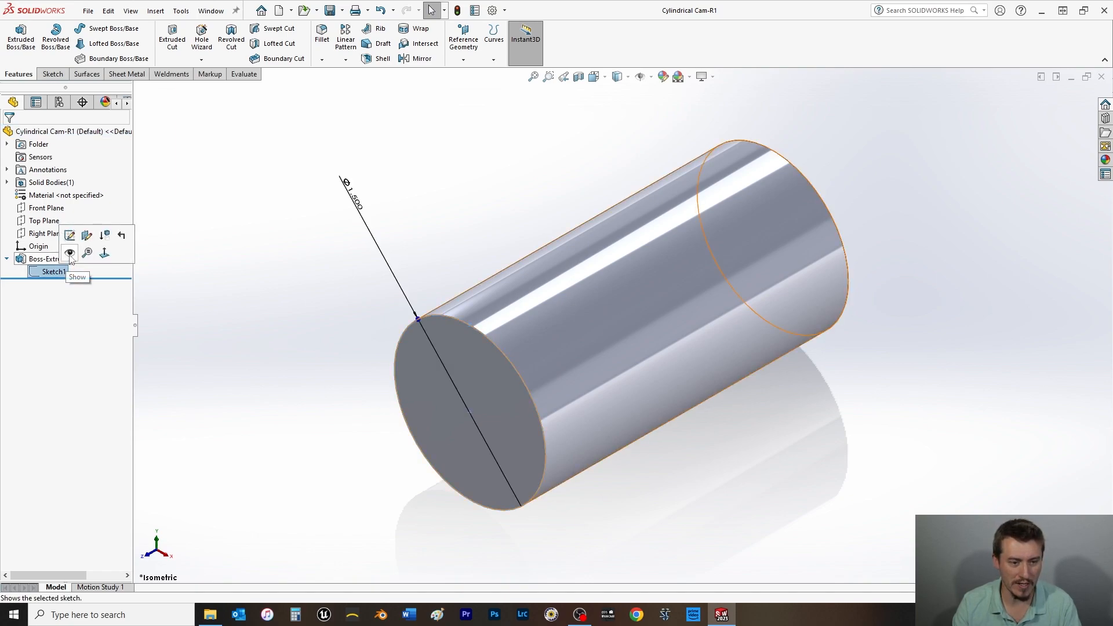
left_click(70, 253)
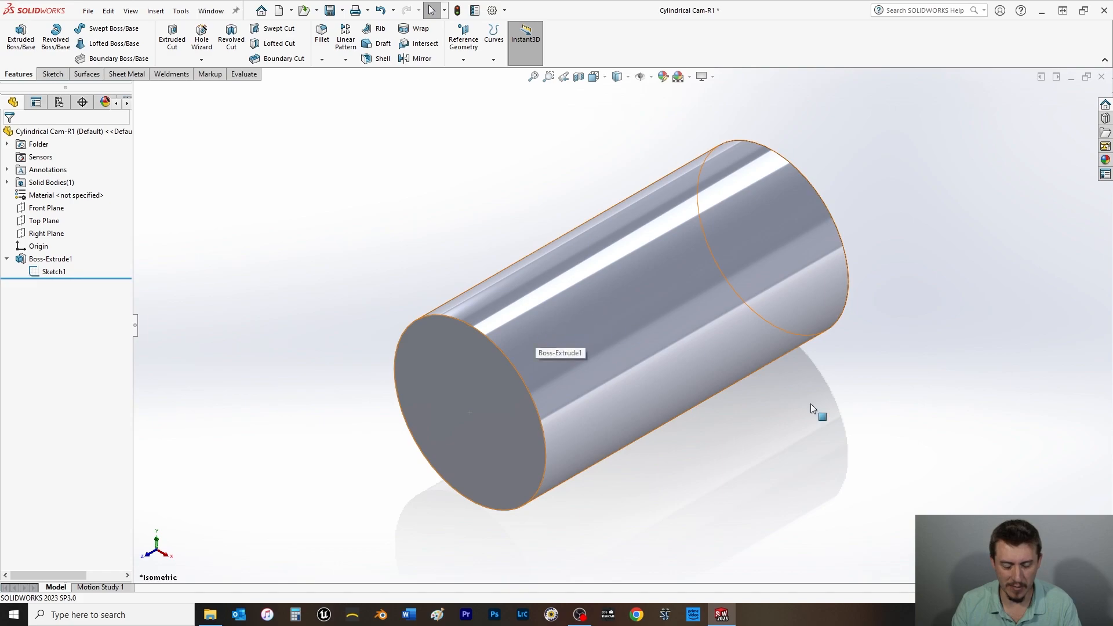
- Create a reference plane parallel to the Top Plane through Sketch1's point at the top of the cylinder's front edge, and save the part
middle_click_drag(880, 462, 862, 460)
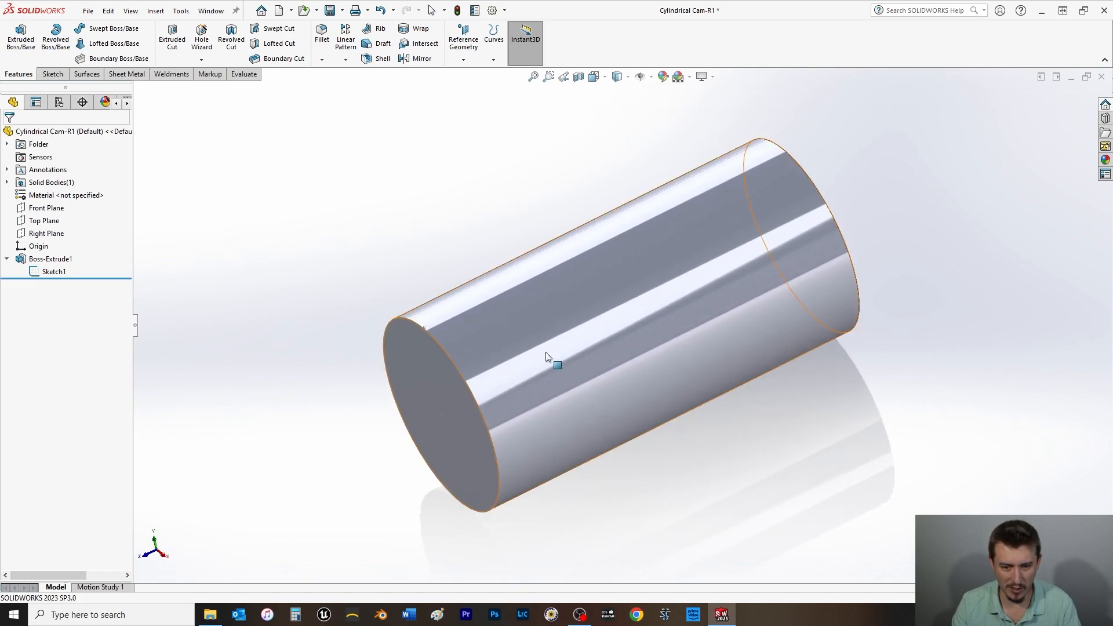
scroll(429, 328, "down", 5)
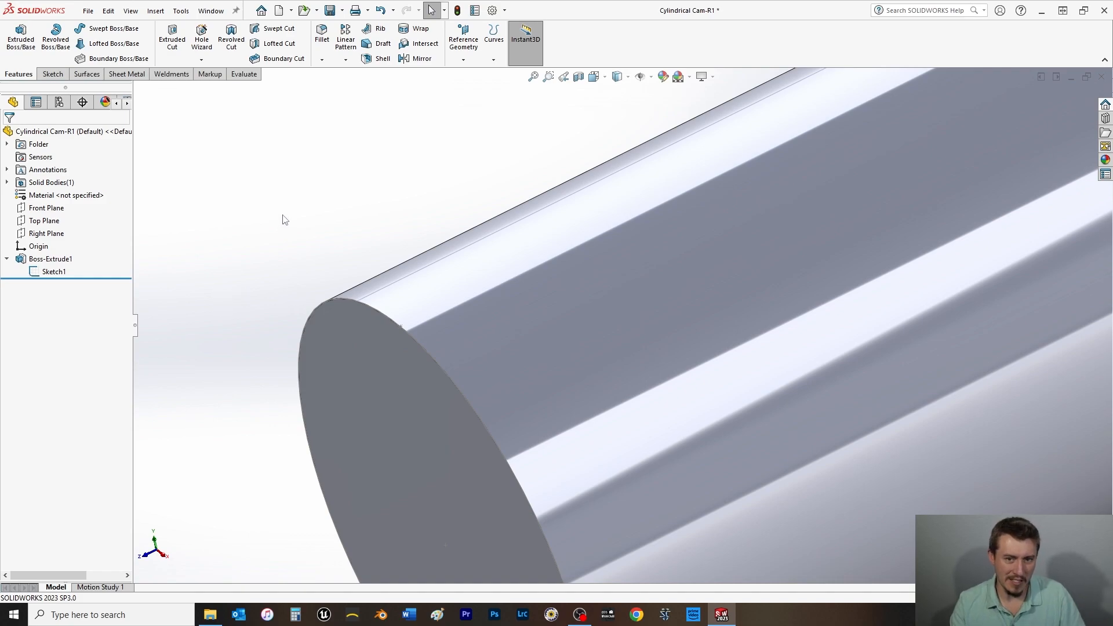
left_click(45, 224)
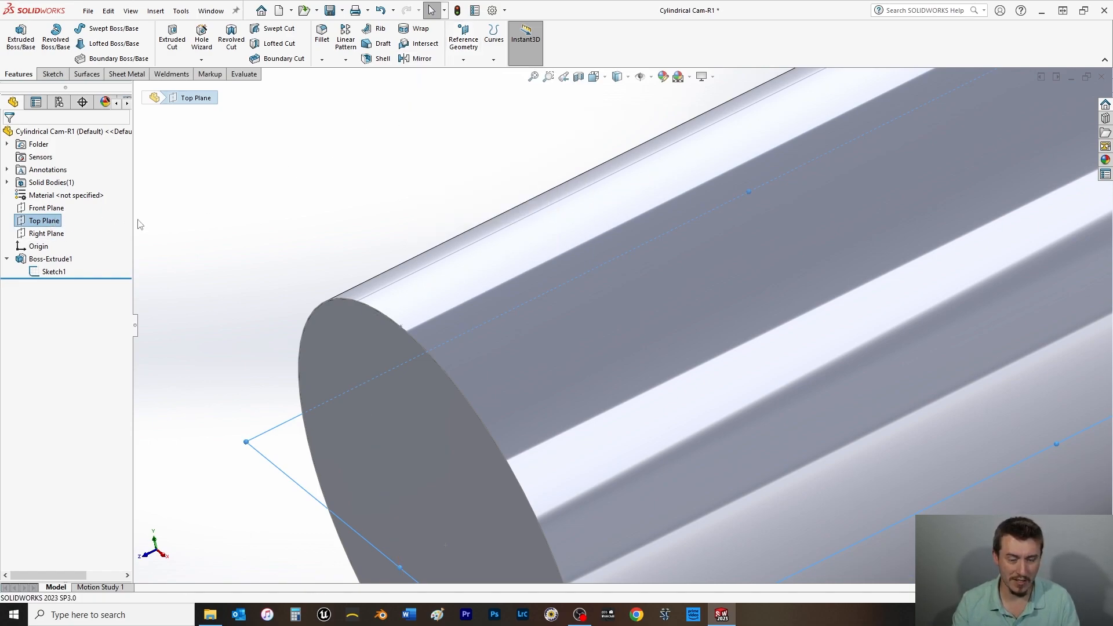
left_click(464, 60)
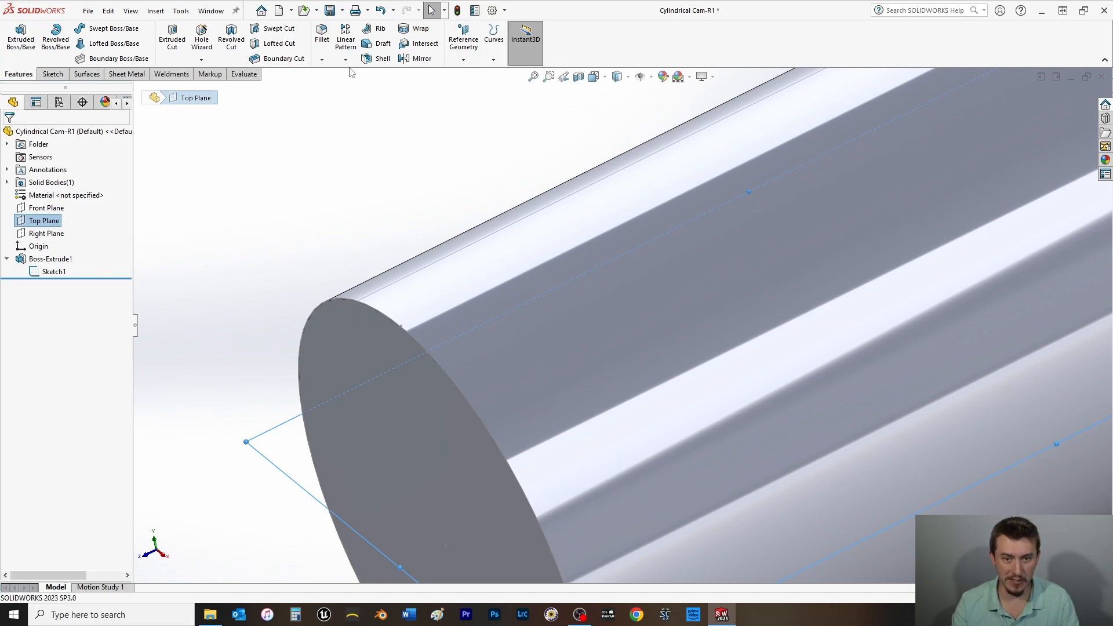
left_click(463, 61)
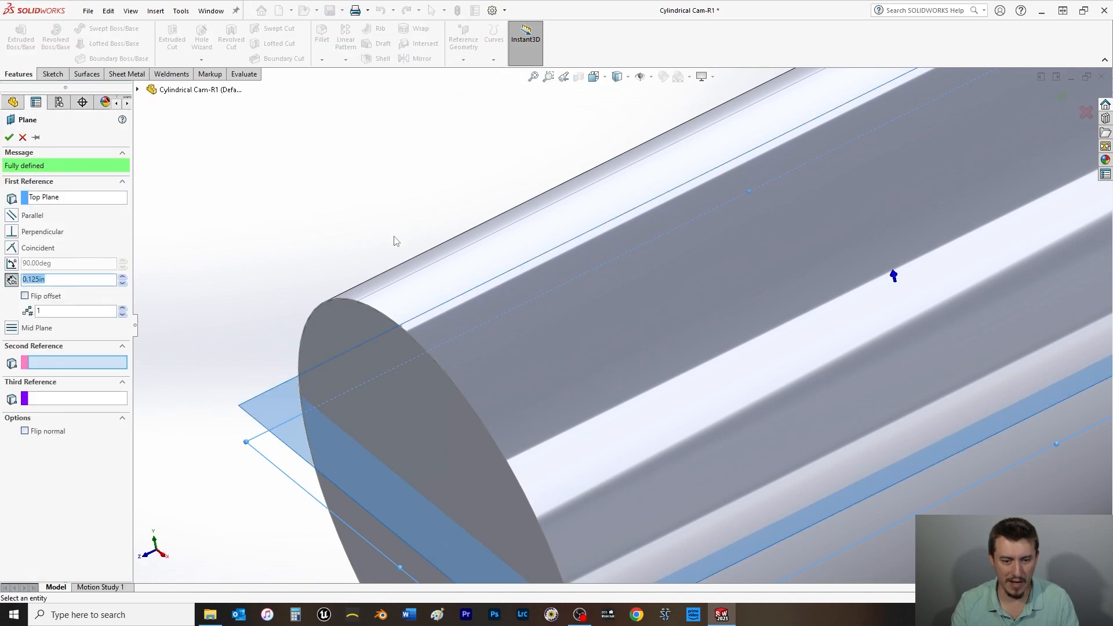
scroll(396, 240, "up", 2)
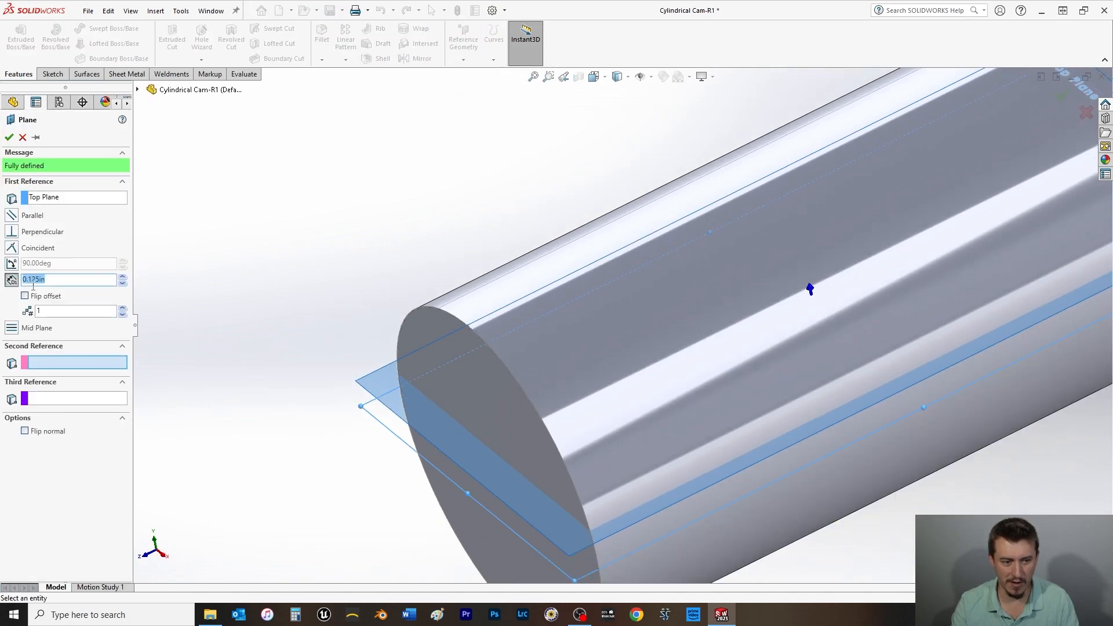
left_click(466, 326)
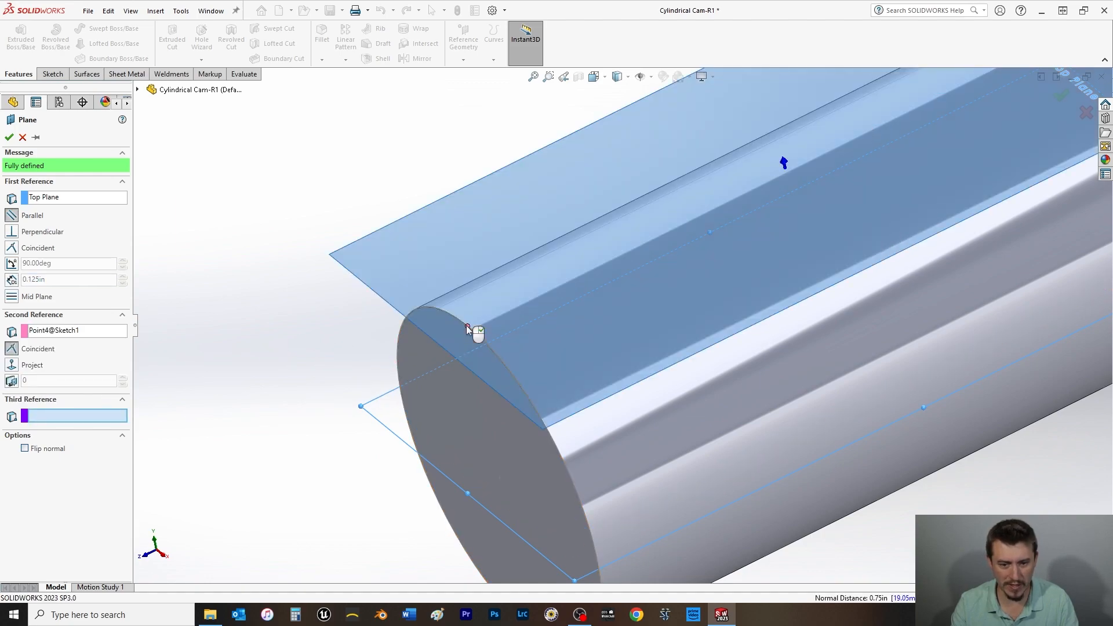
key("f")
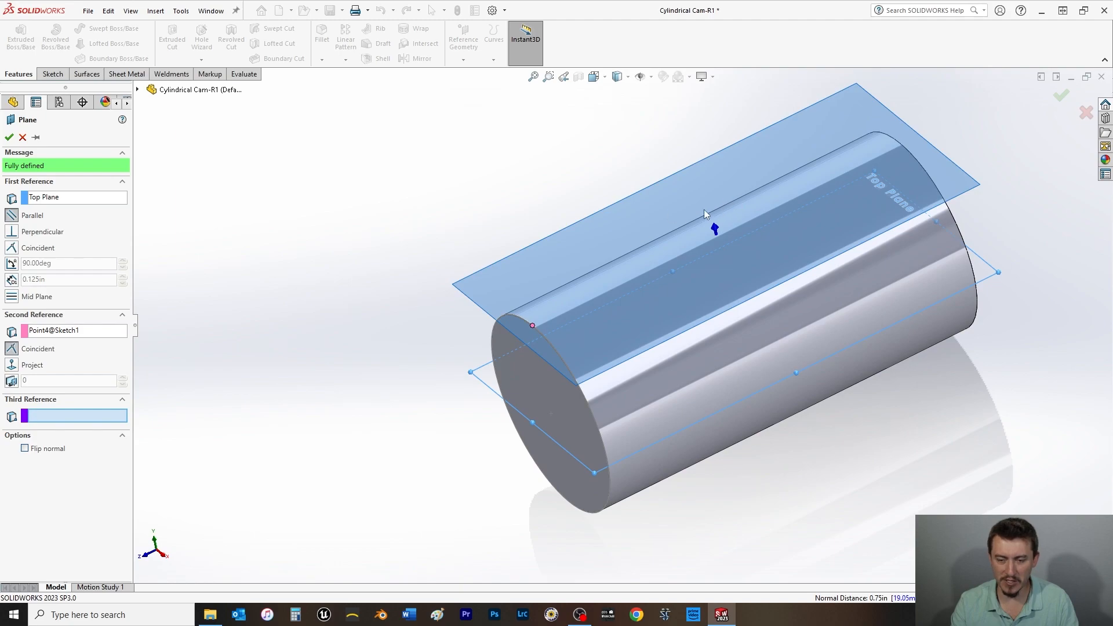
left_click(9, 138)
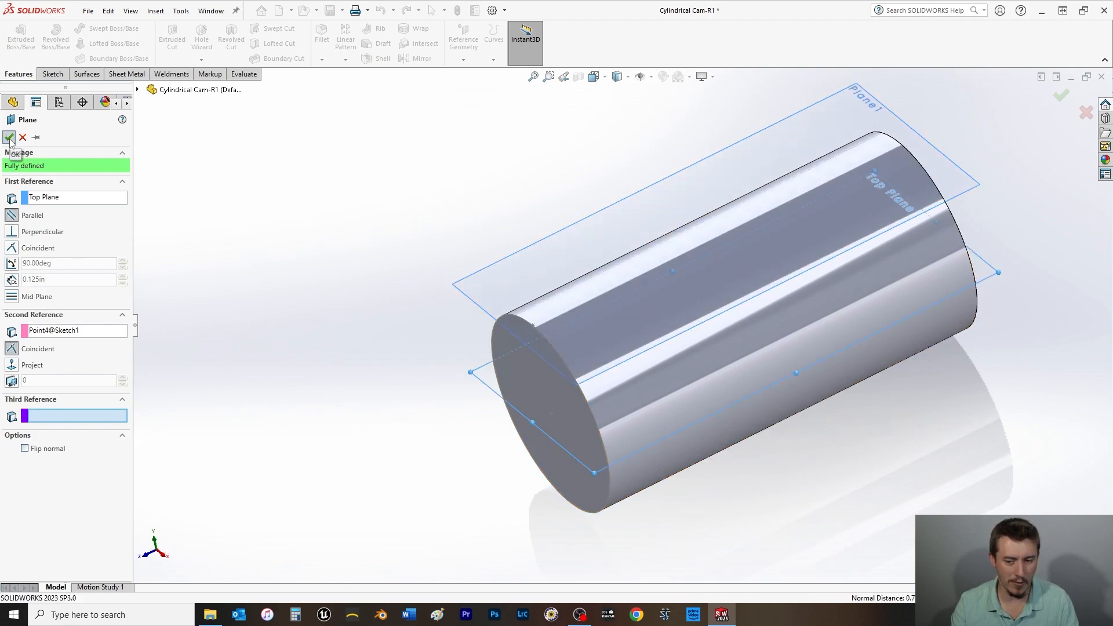
key("ctrl+s")
- Start a sketch on Plane1 with a vertical centerline from the midpoint of the cylinder's far end edge to the origin
key("space")
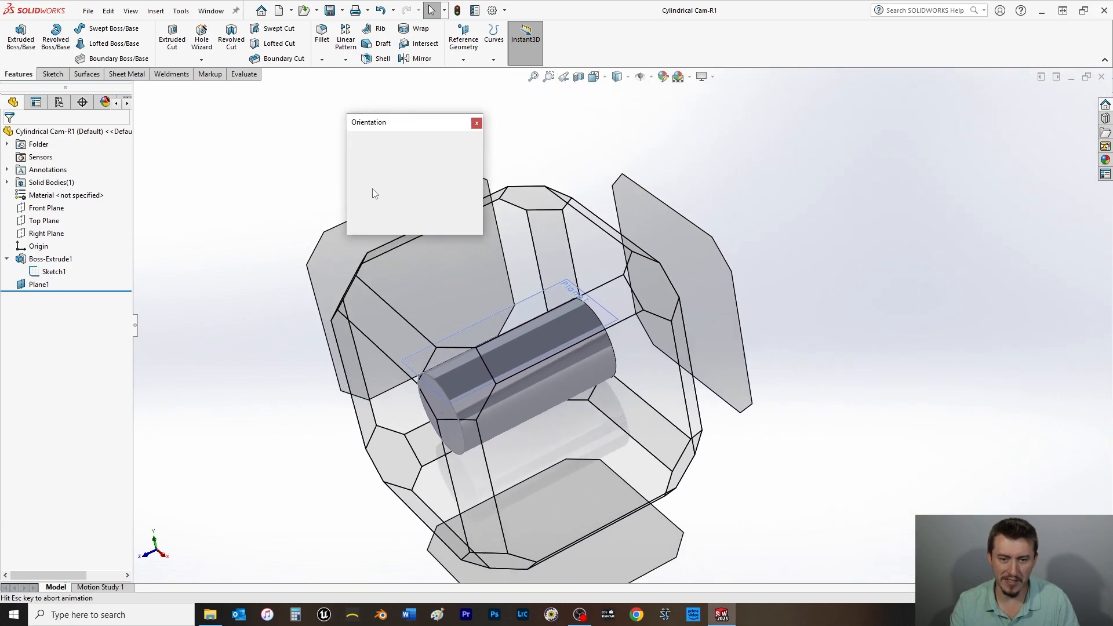
left_click(468, 162)
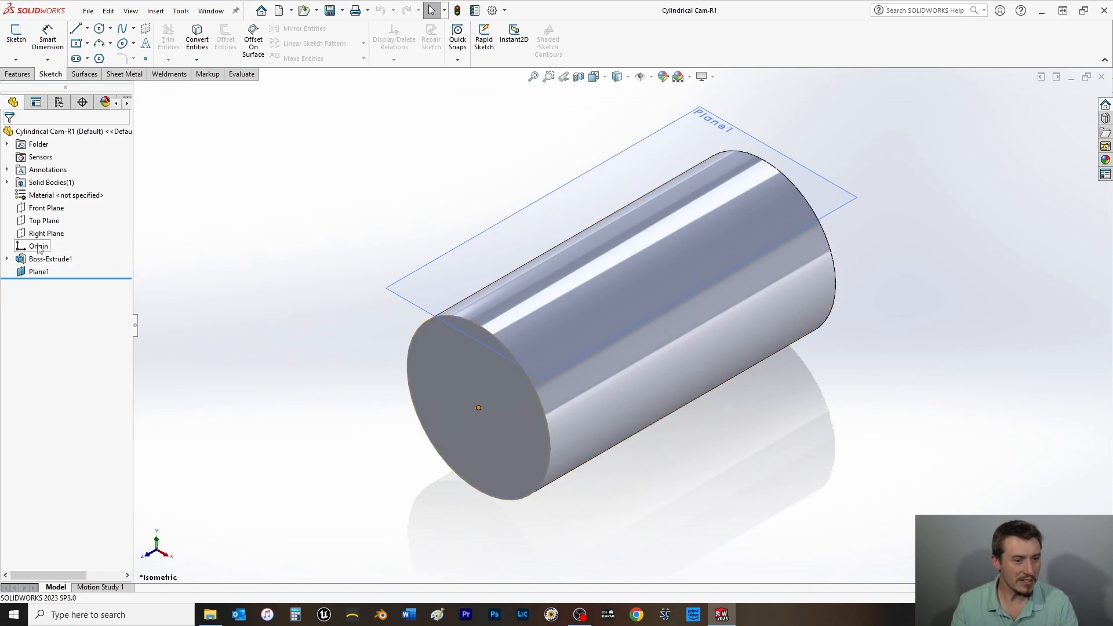
left_click(604, 183)
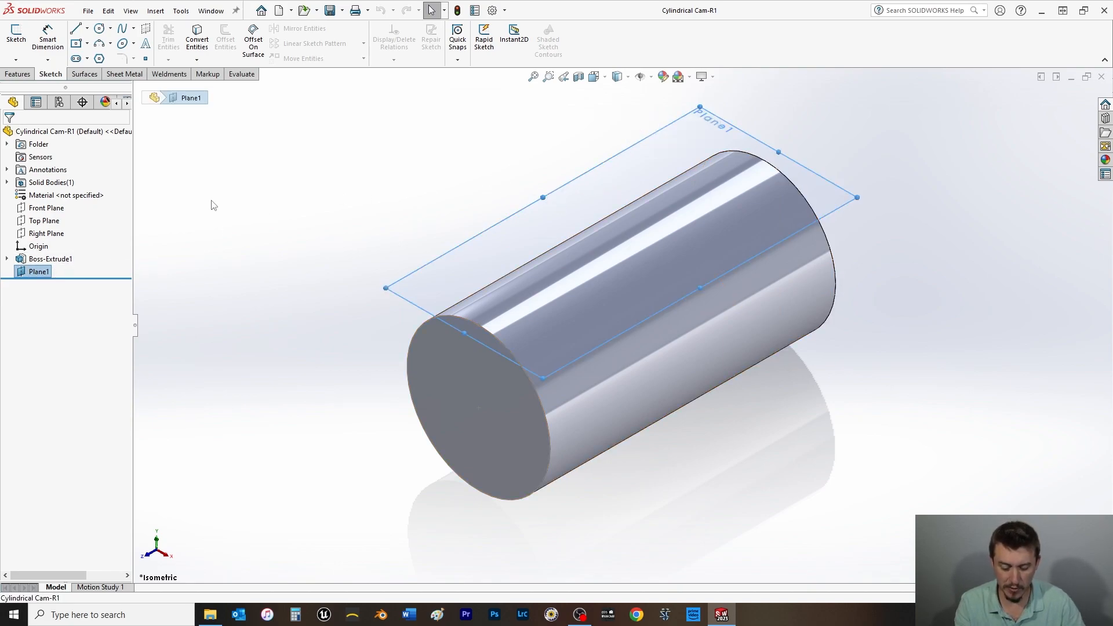
key("ctrl+8")
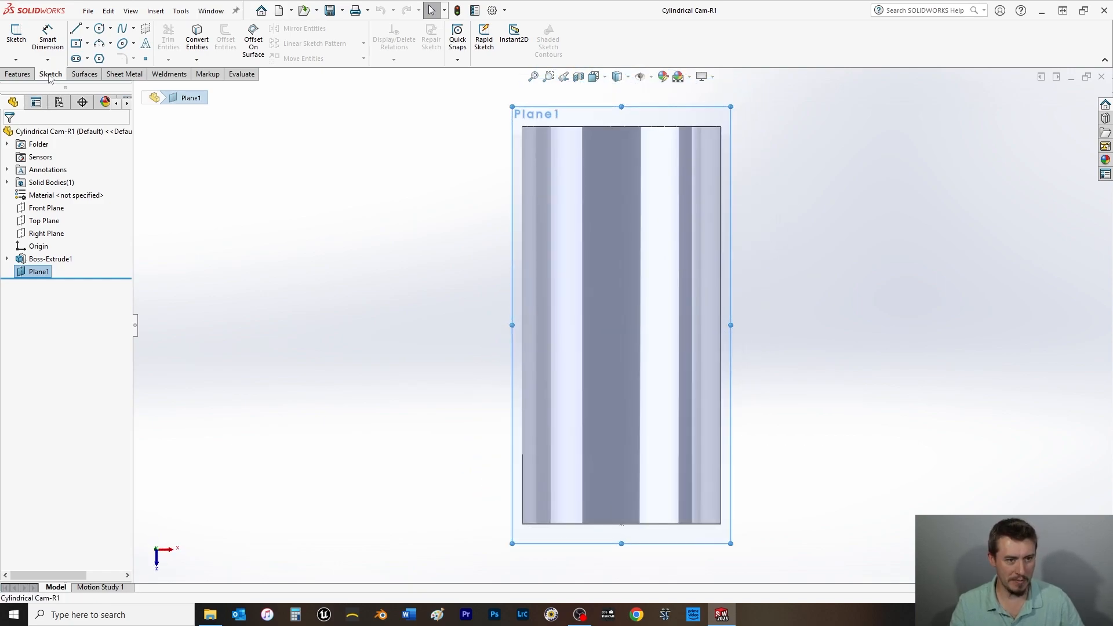
left_click(87, 28)
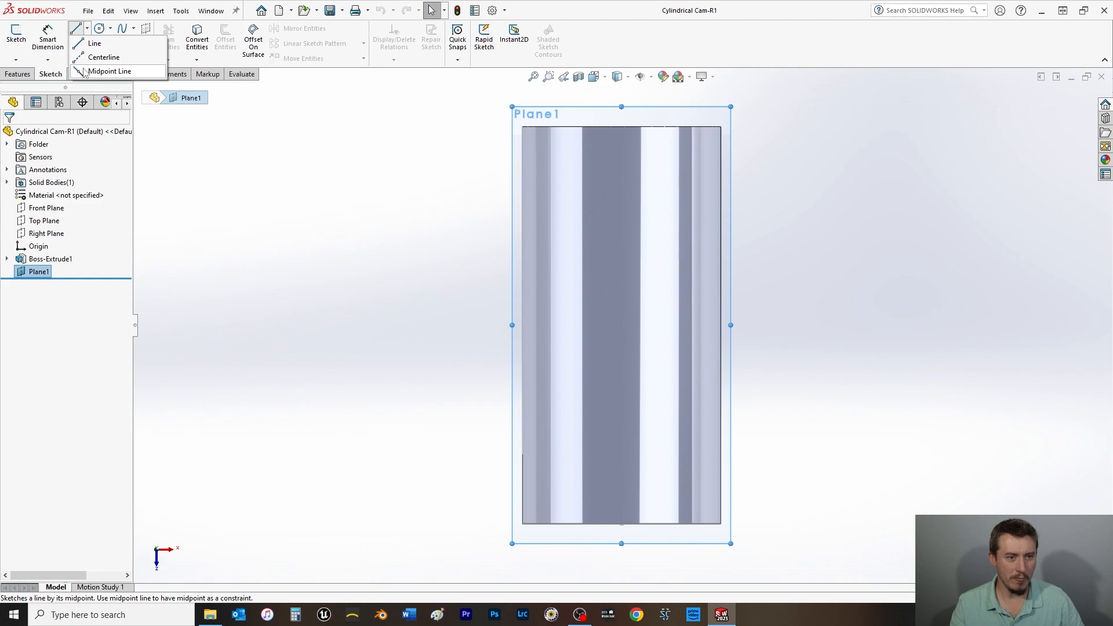
left_click(82, 58)
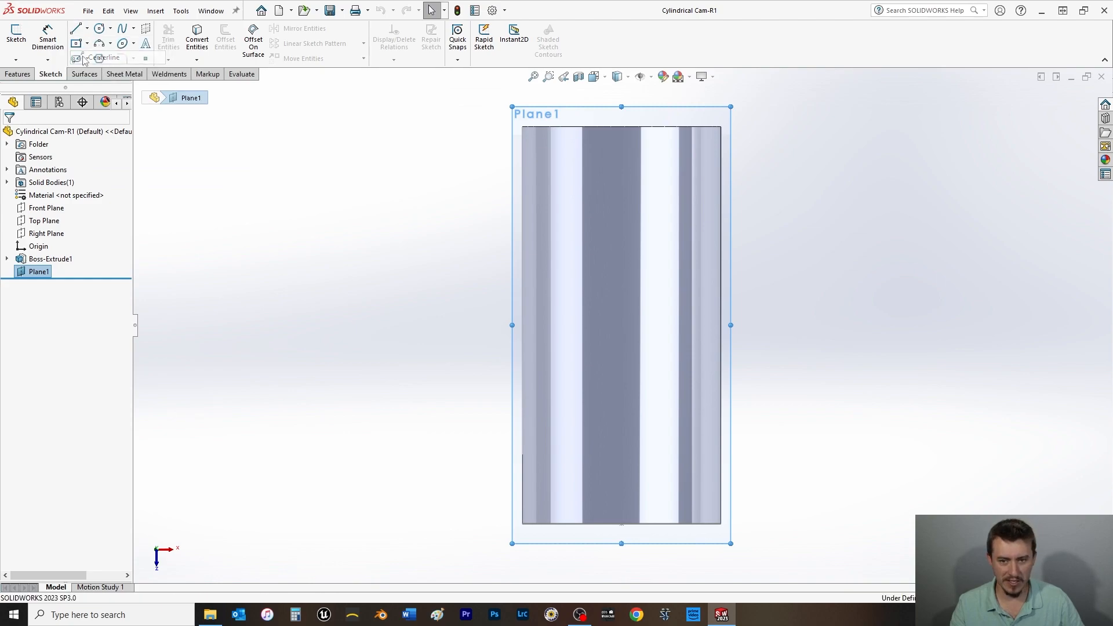
left_click(621, 126)
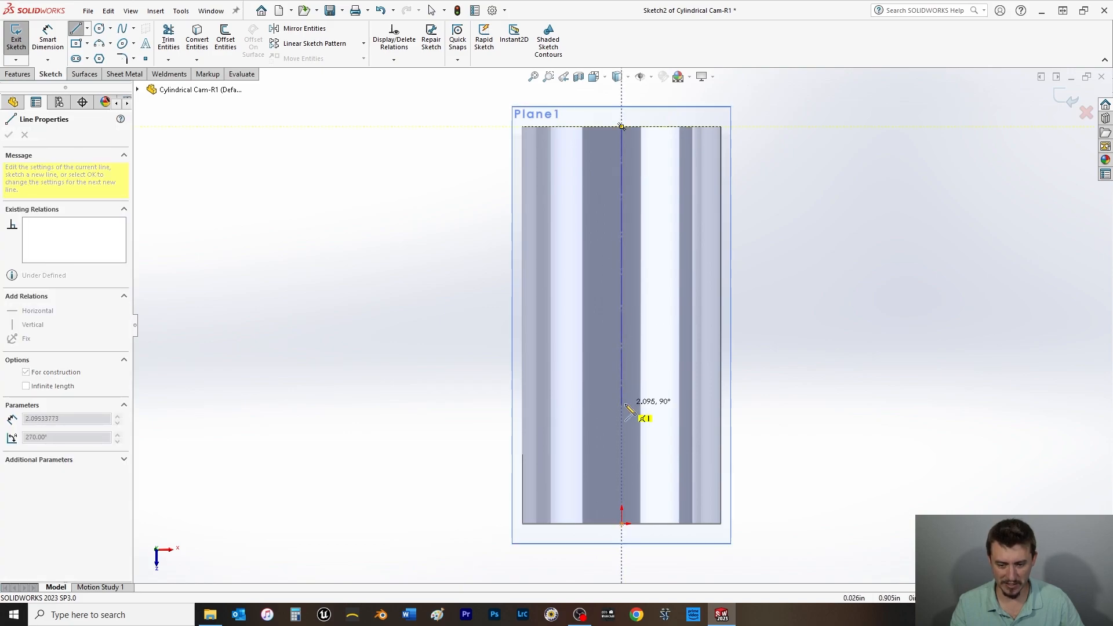
left_click(622, 525)
right_click(381, 369)
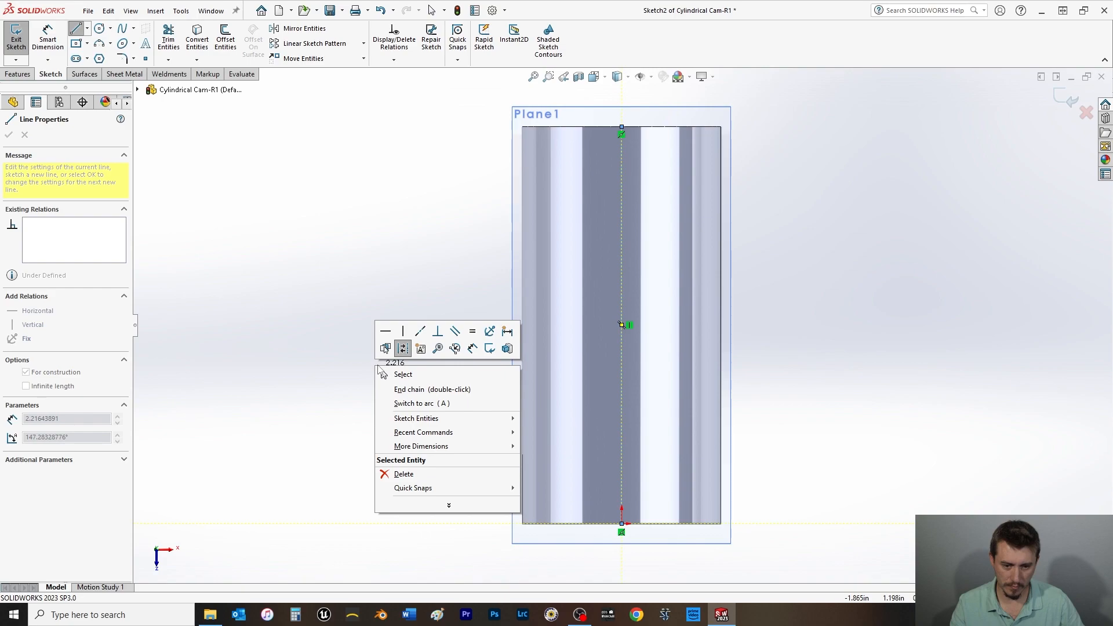
left_click(403, 375)
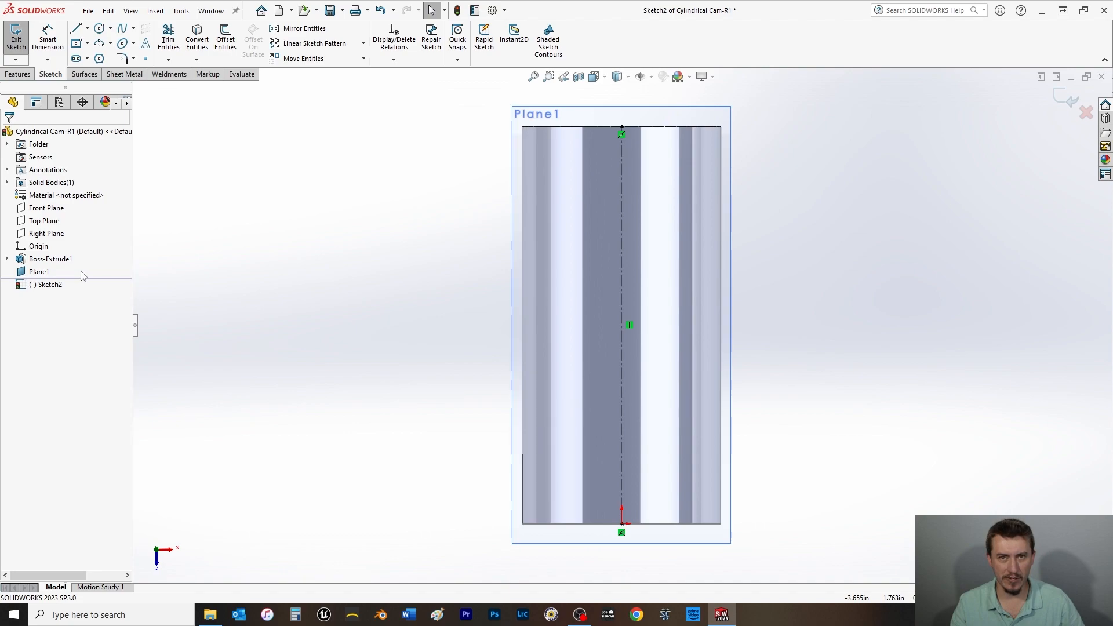
- Turn on Dynamic Mirror about the vertical centerline in the Plane1 sketch
left_click(182, 11)
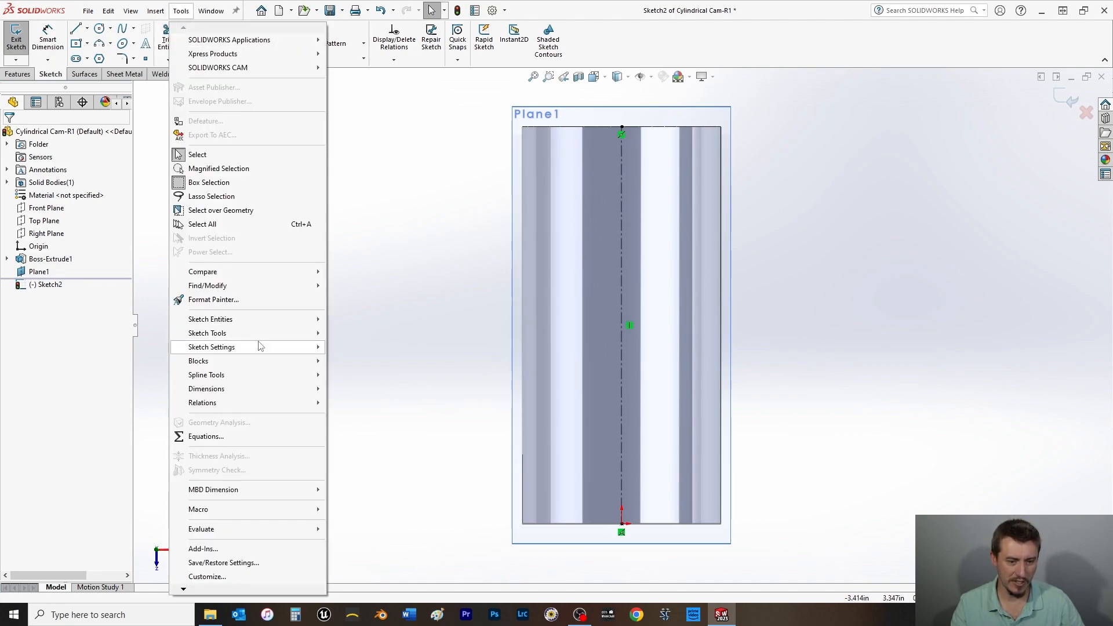
mouse_move(260, 348)
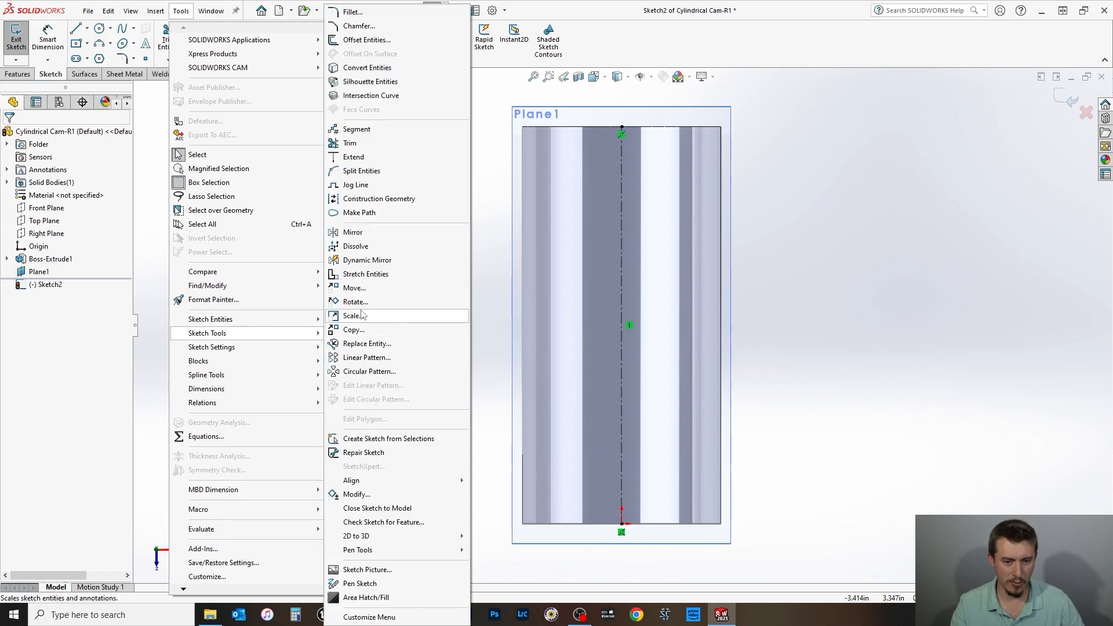
left_click(363, 262)
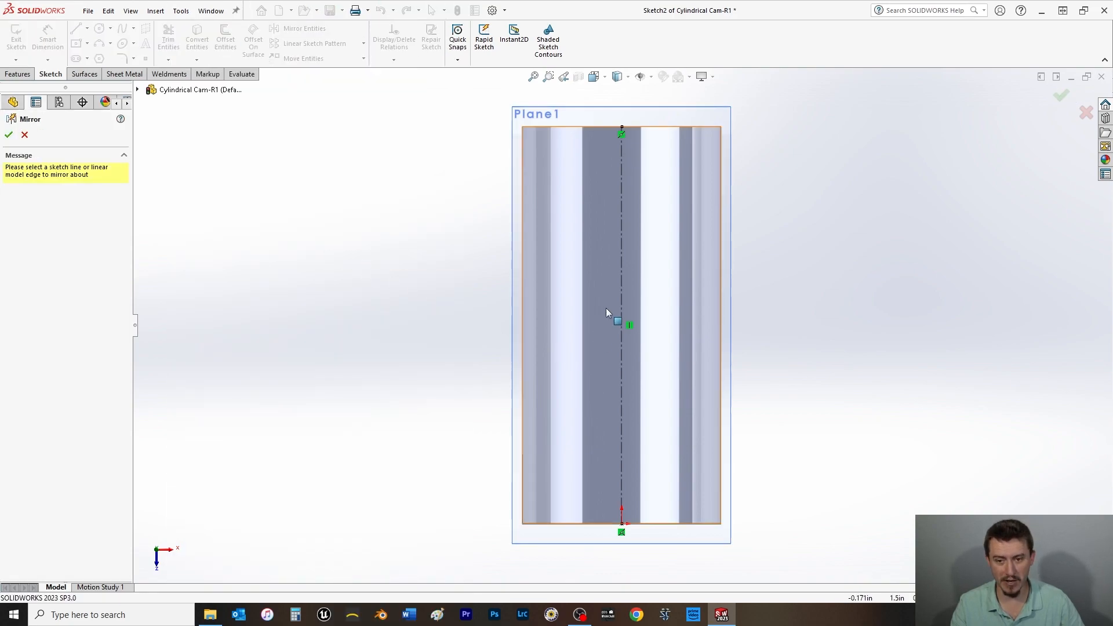
left_click(621, 235)
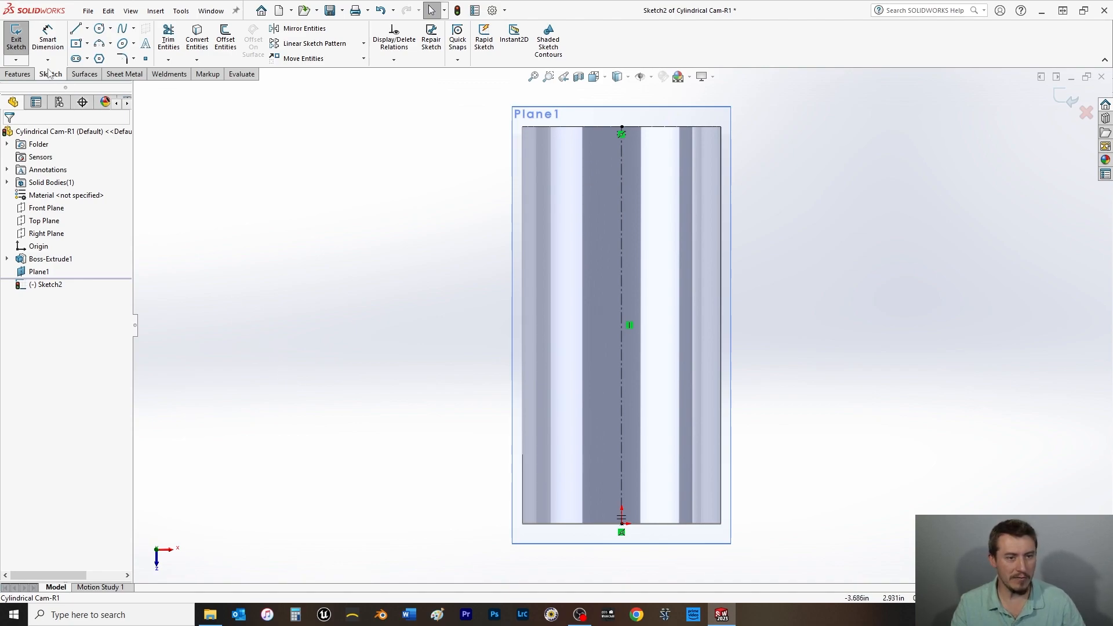
- Sketch a horizontal line leftward from the centerline about 0.4 in above the origin, ending in a tangent arc that curves upward inside the cylinder's outline
left_click(77, 31)
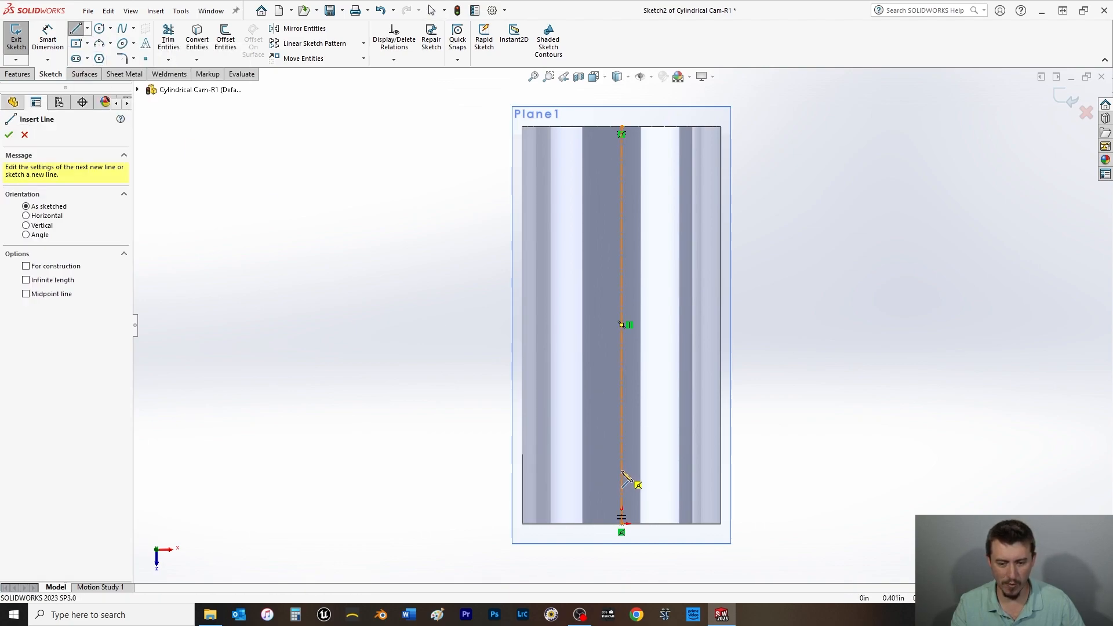
left_click(621, 470)
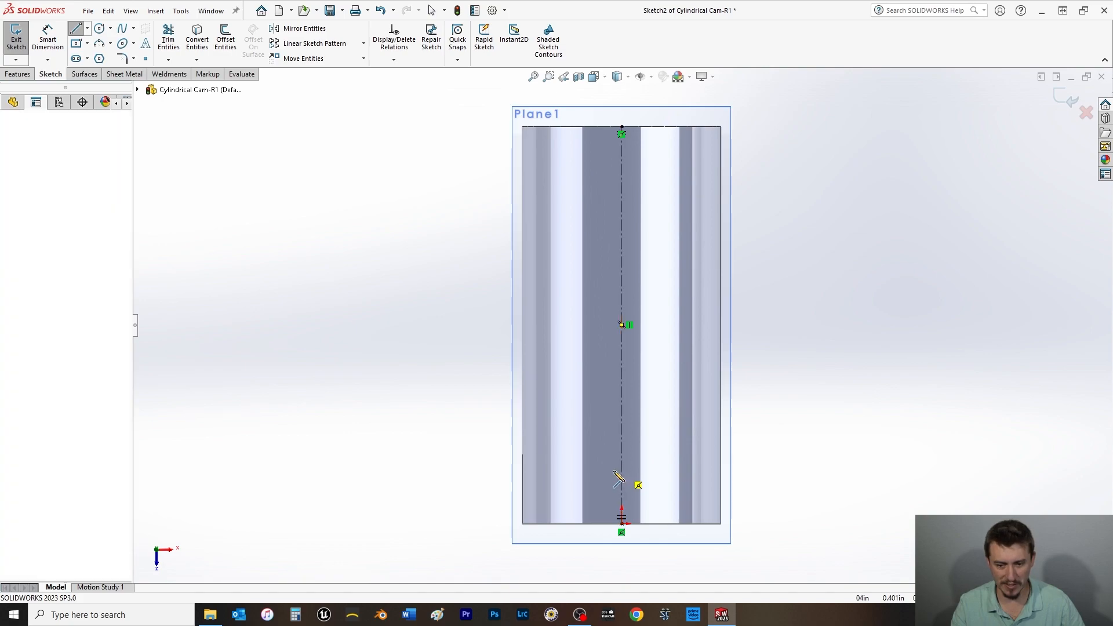
left_click(553, 470)
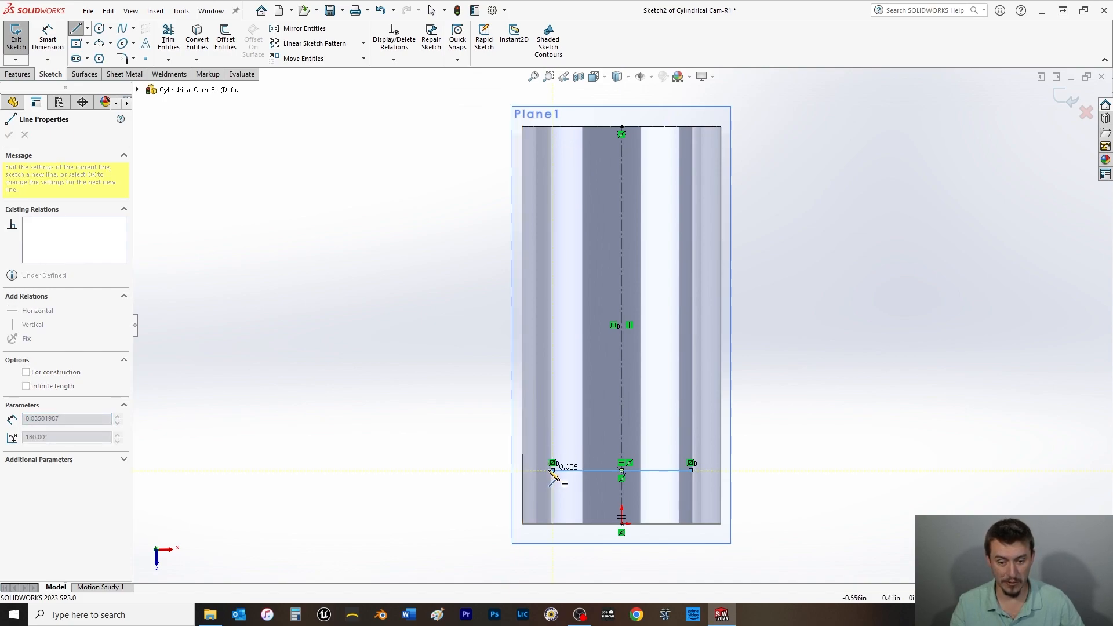
left_click(527, 445)
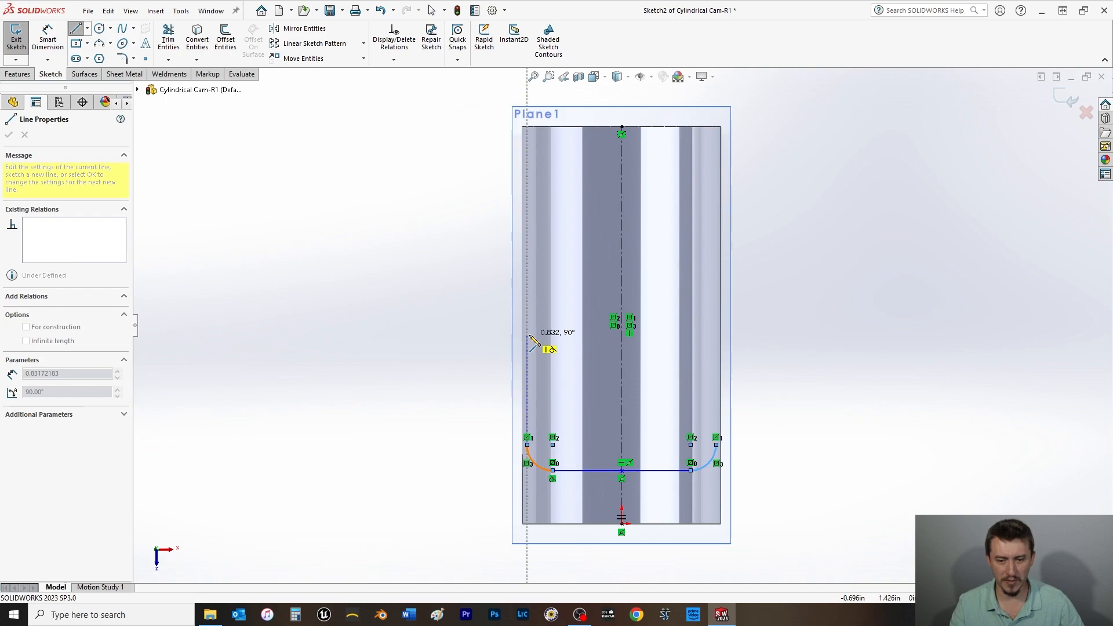
- Continue the profile with a vertical line about 0.83 in long, an outward 90° arc of about 0.236 in radius and a horizontal line about 0.5 in long
left_click(527, 334)
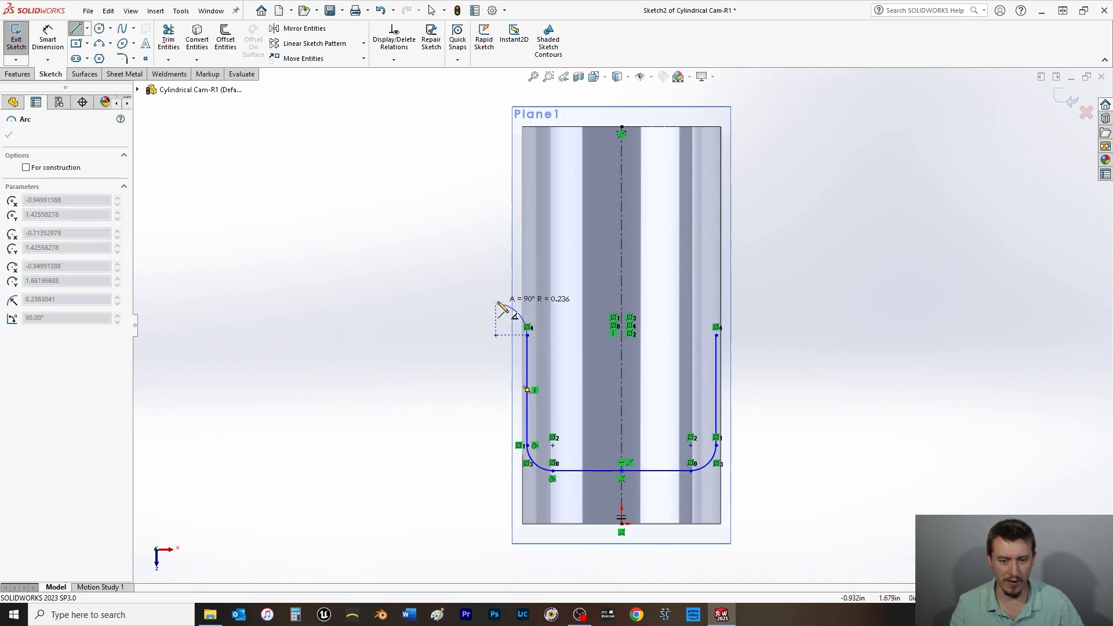
left_click(496, 303)
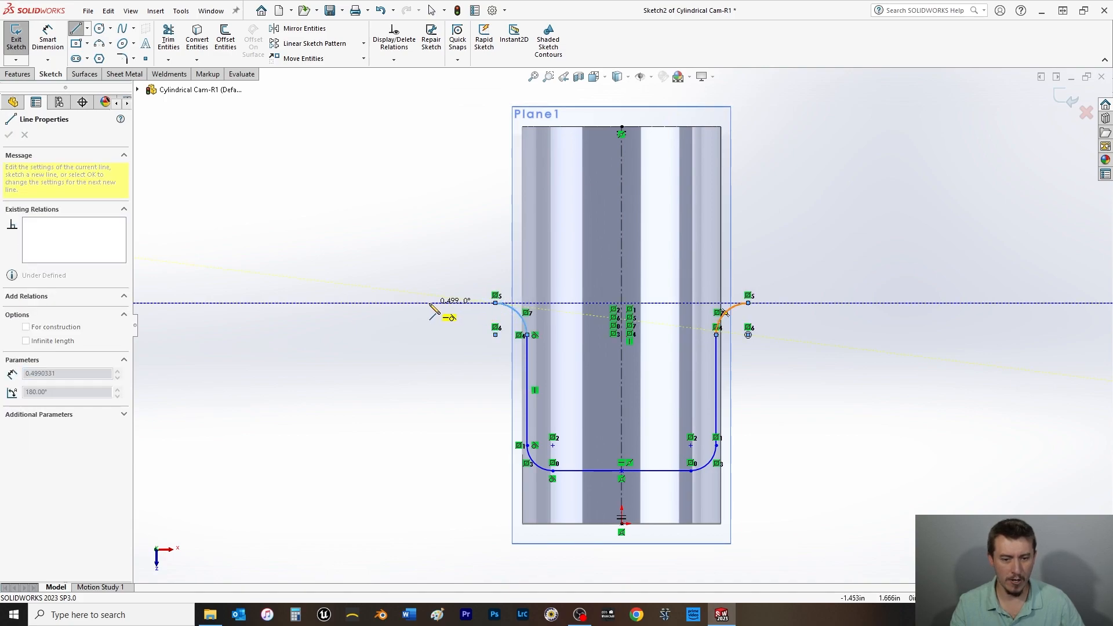
left_click(430, 303)
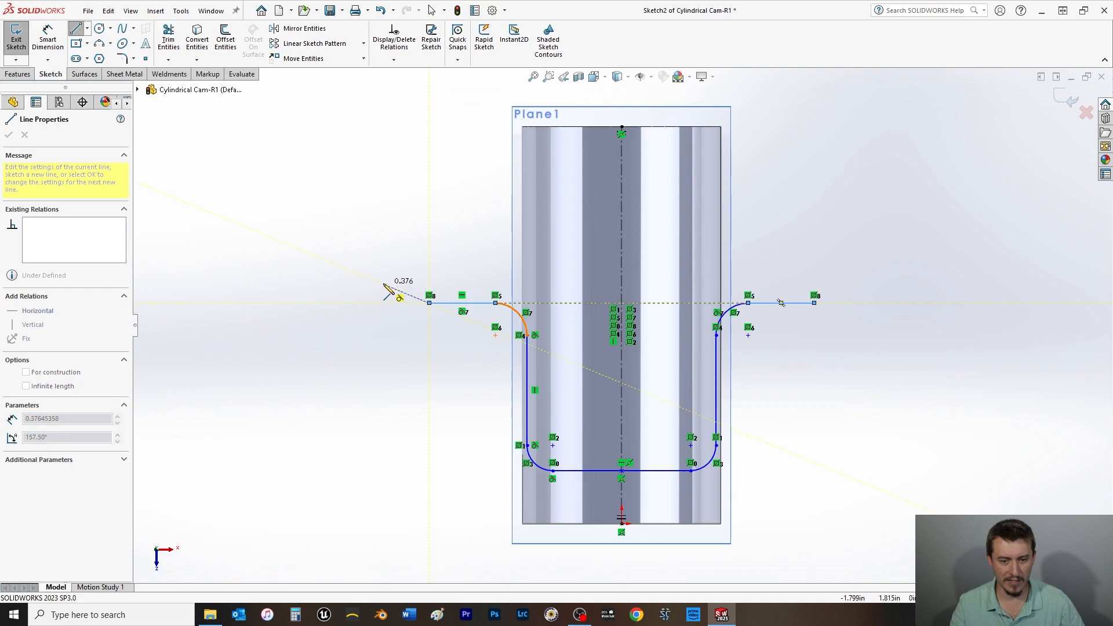
right_click(389, 291)
left_click(412, 293)
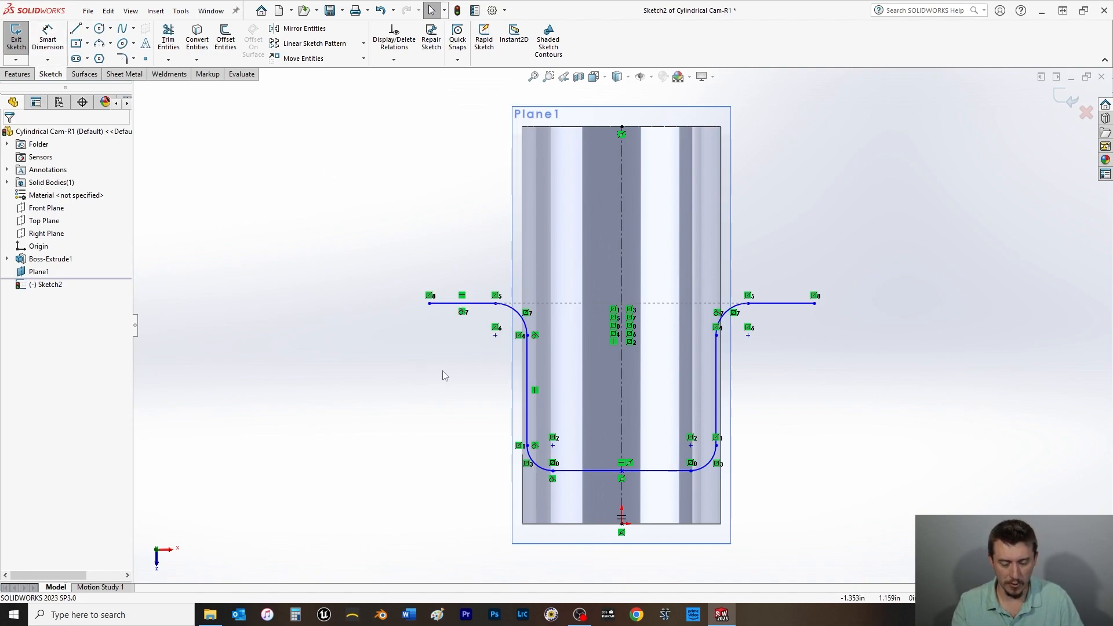
- Add an Equal relation between the upper and lower arcs on the left half of the profile
left_click(517, 313)
left_click(538, 466, "ctrl")
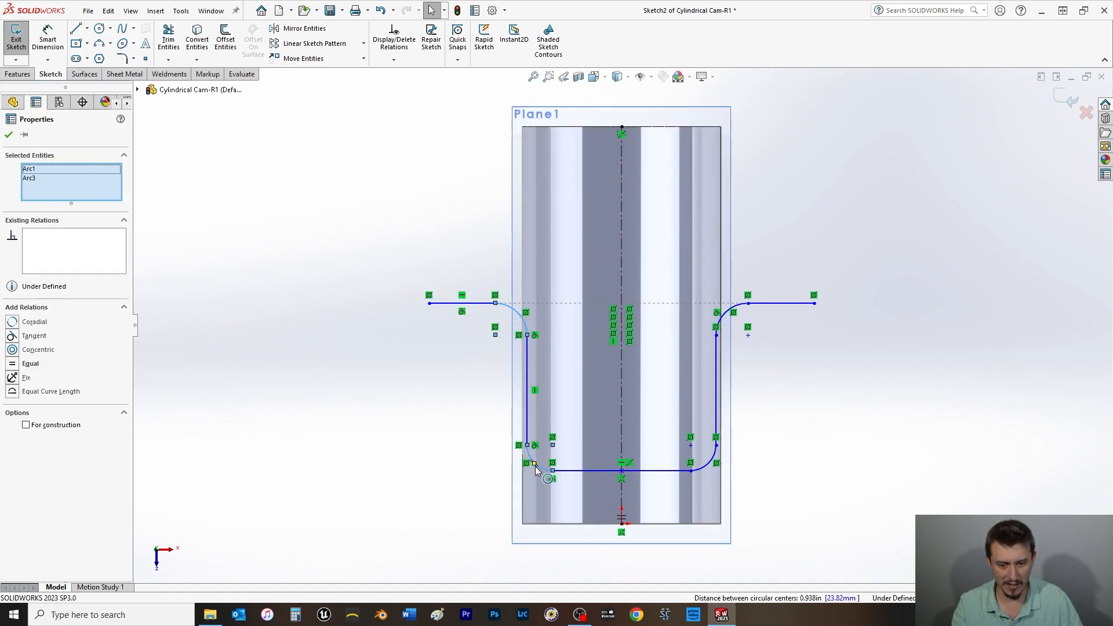
left_click(12, 363)
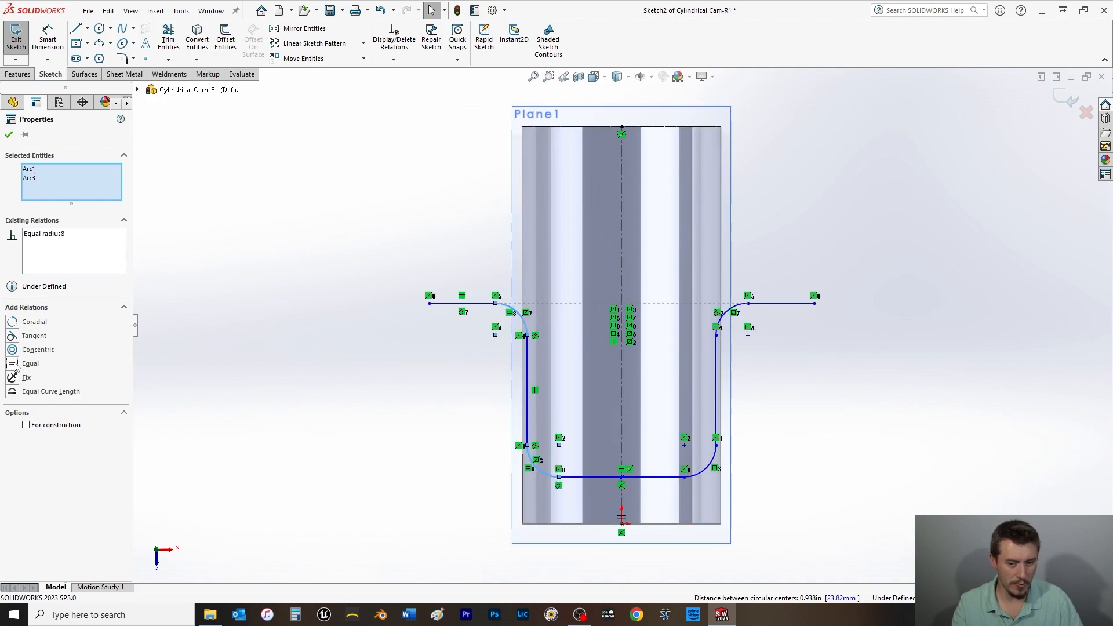
left_click(9, 136)
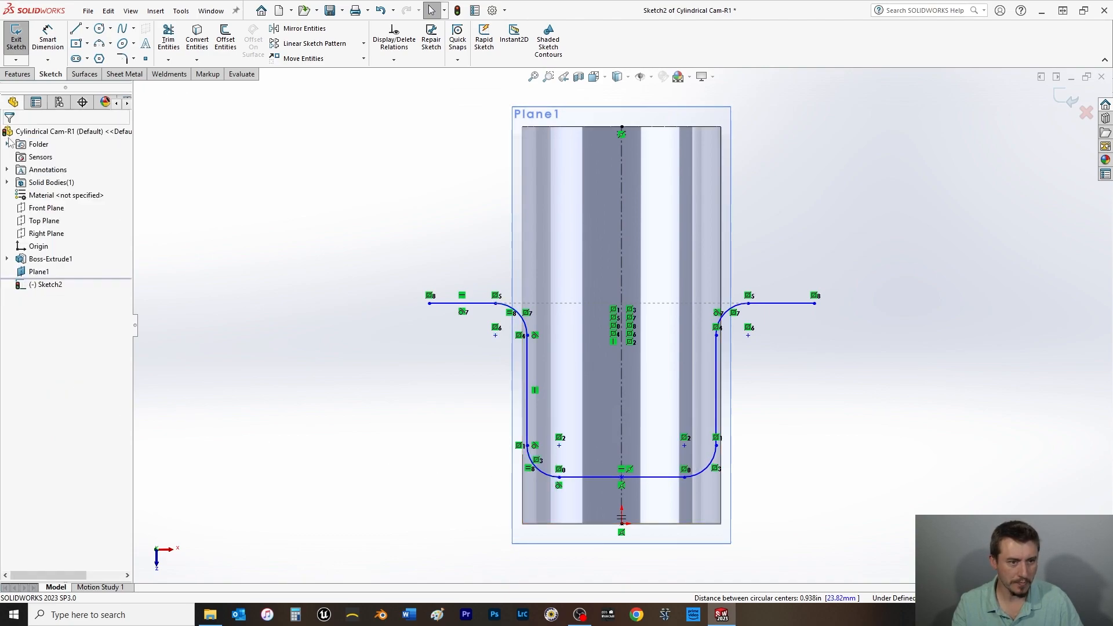
- Dimension the lower-left arc of the groove profile with a radius of 0.5 in
left_click(55, 46)
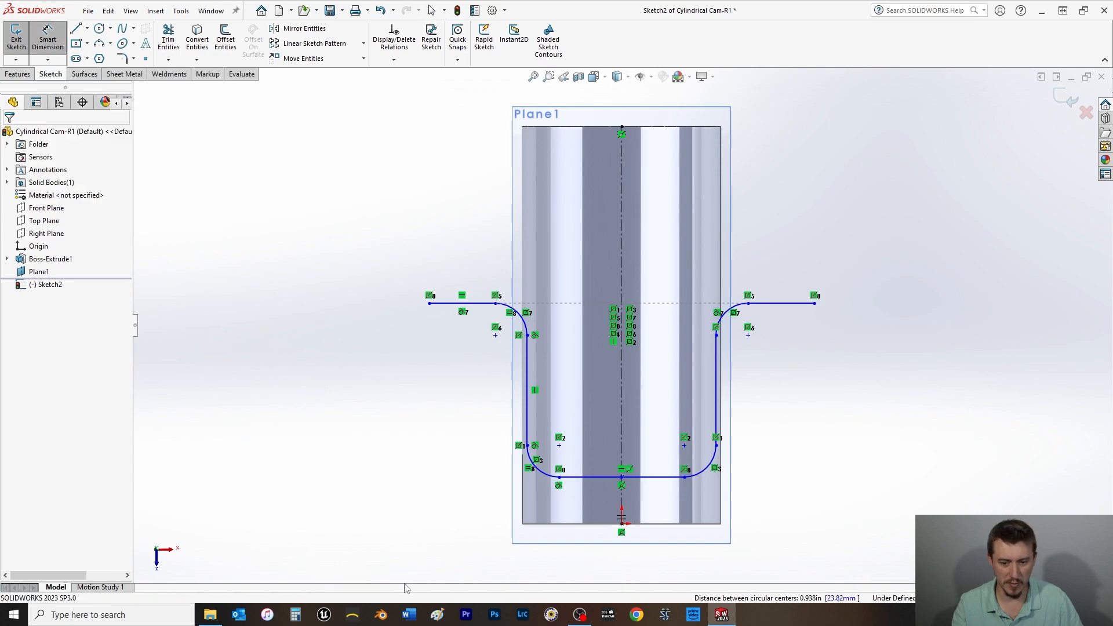
left_click(533, 461)
left_click(406, 513)
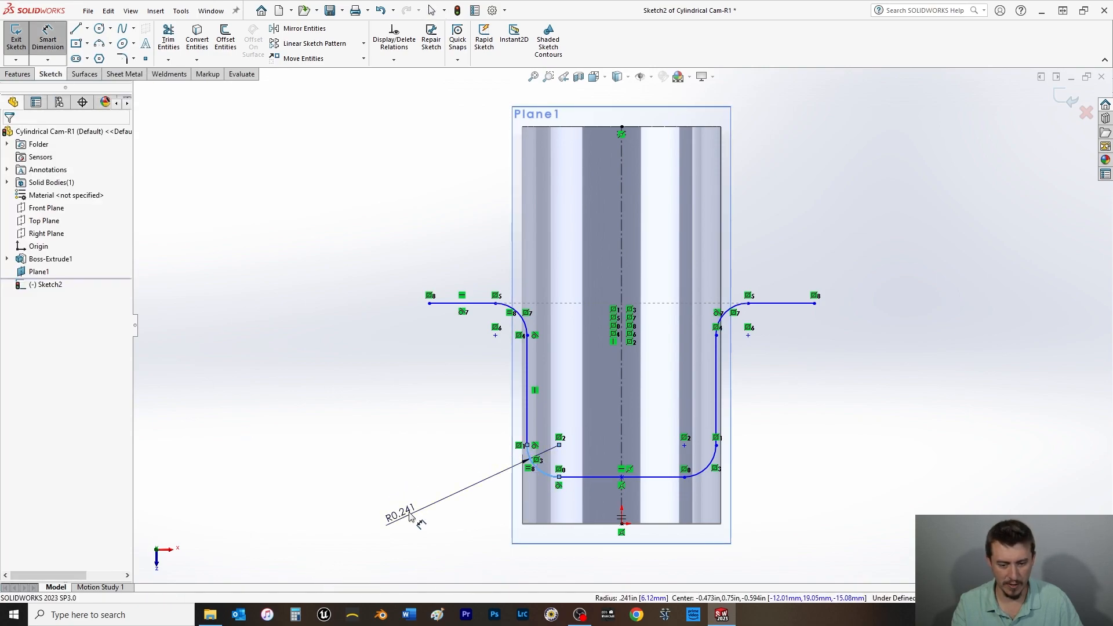
key("Return")
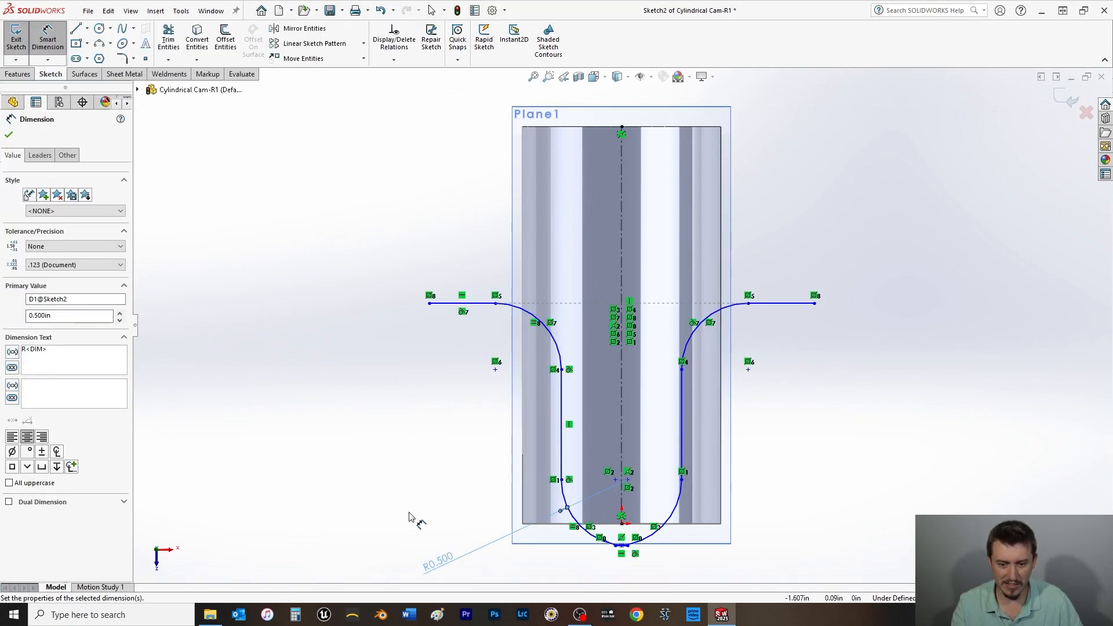
left_click(9, 136)
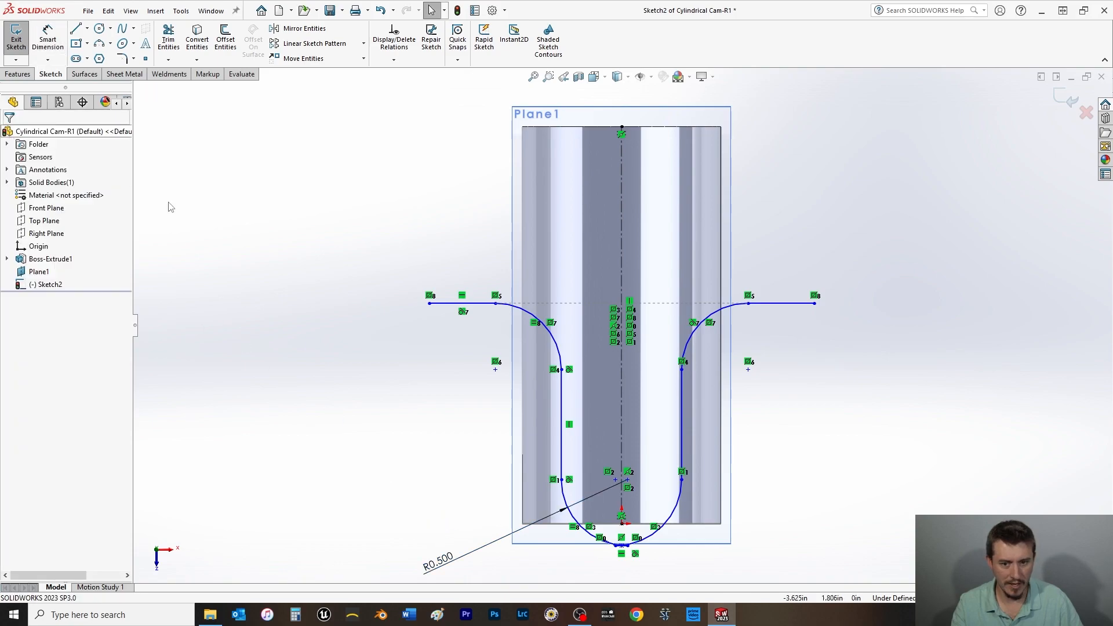
- Dimension the horizontal distance between the profile's two vertical lines as 2 in, measured between their lower endpoints
left_click(36, 41)
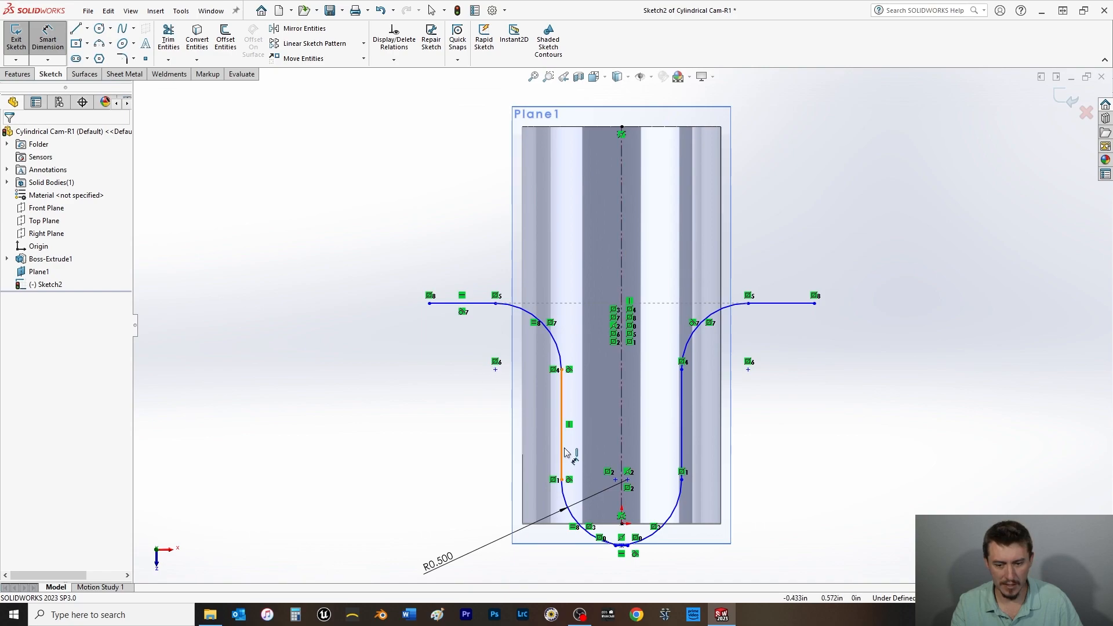
left_click(561, 480)
left_click(683, 481)
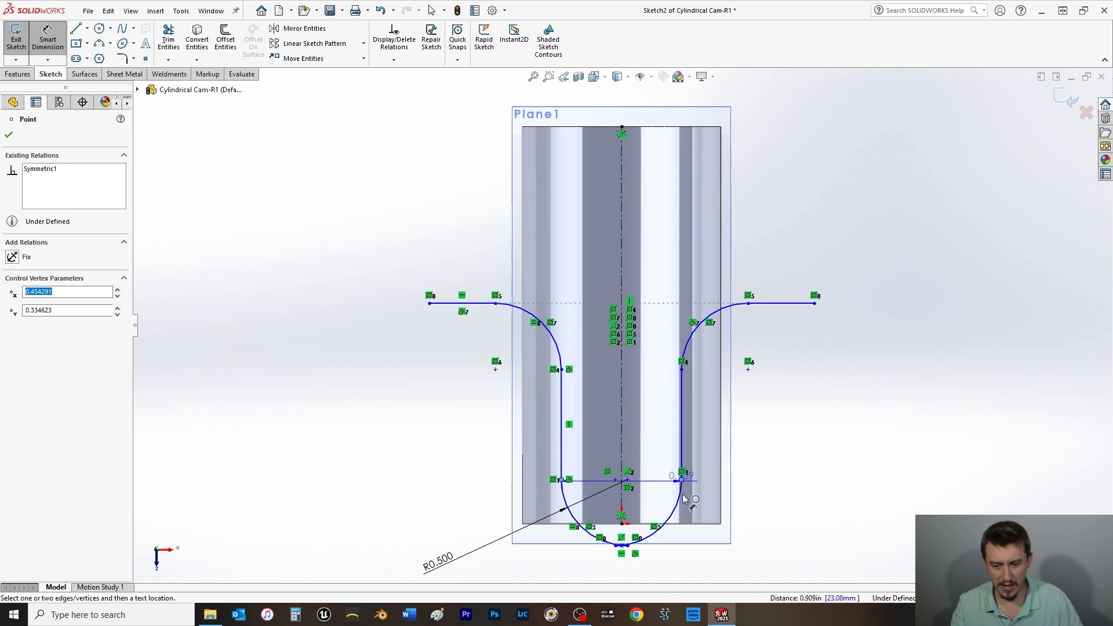
key("z")
left_click(630, 548)
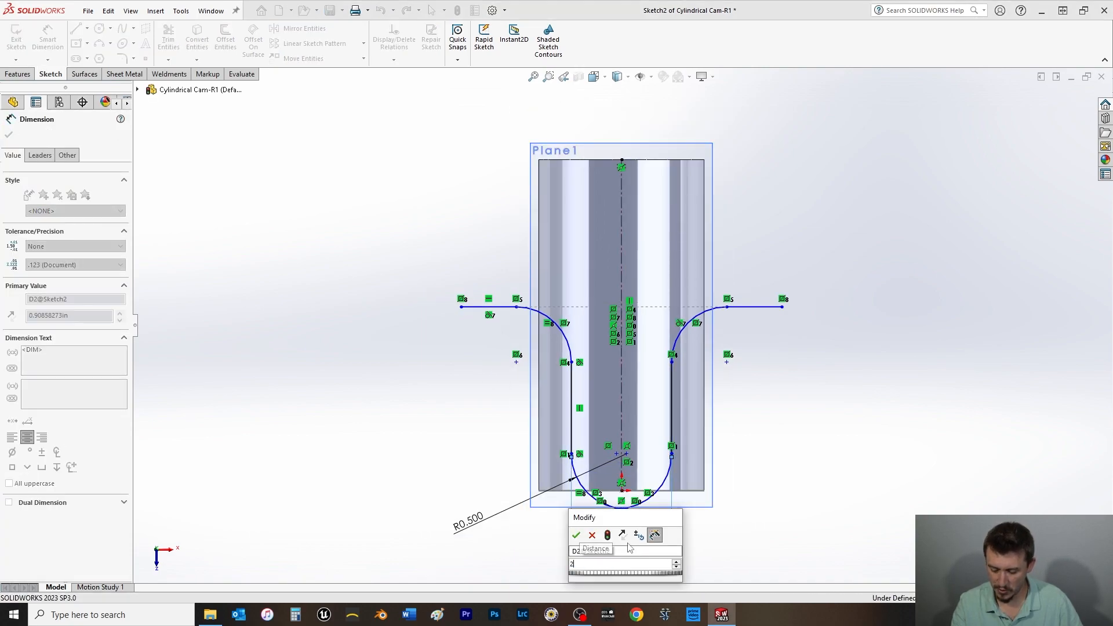
type("2")
key("Return")
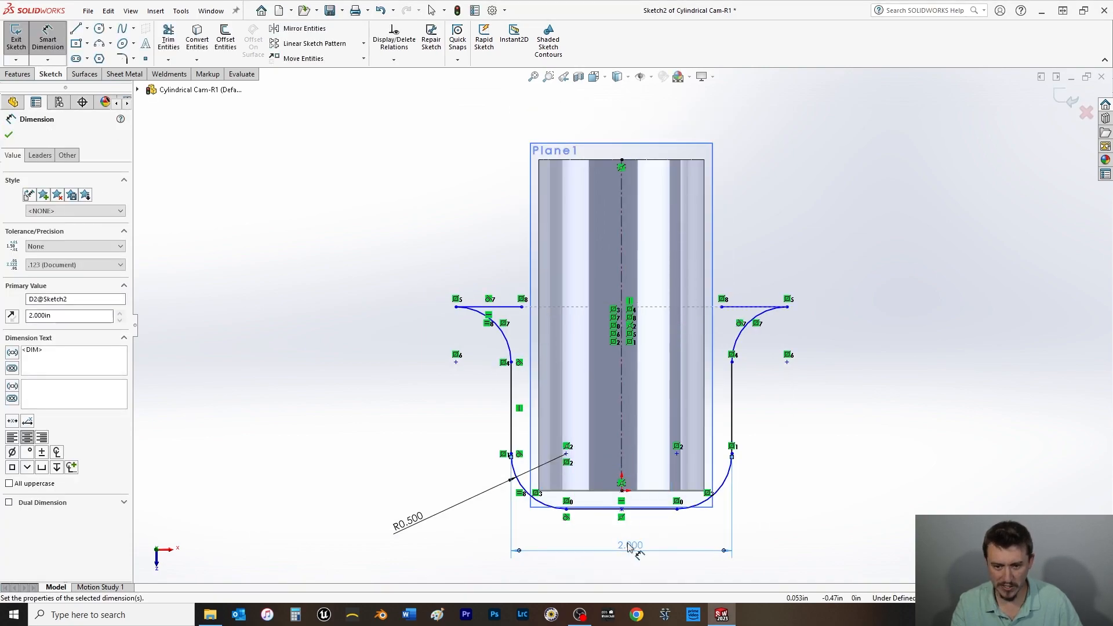
left_click(8, 134)
- Move the profile's bottom line to about 0.32 in above the origin and its upper-left endpoint to about X -2.17, Y 2.45 in
left_click_drag(621, 510, 621, 458)
left_click(89, 292)
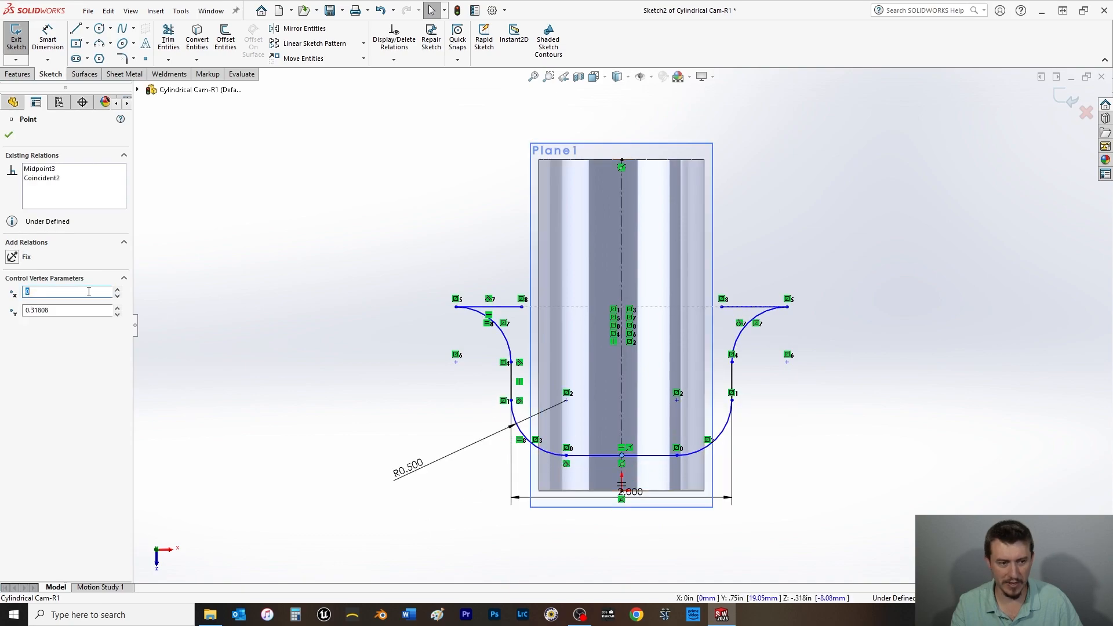
left_click(6, 137)
left_click(48, 40)
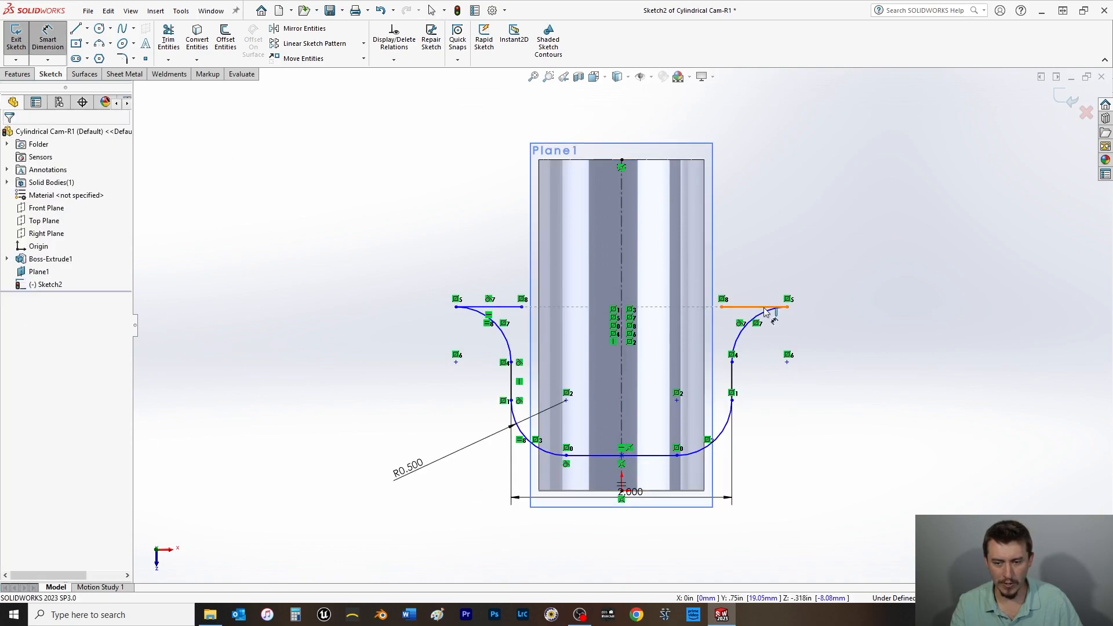
left_click(51, 55)
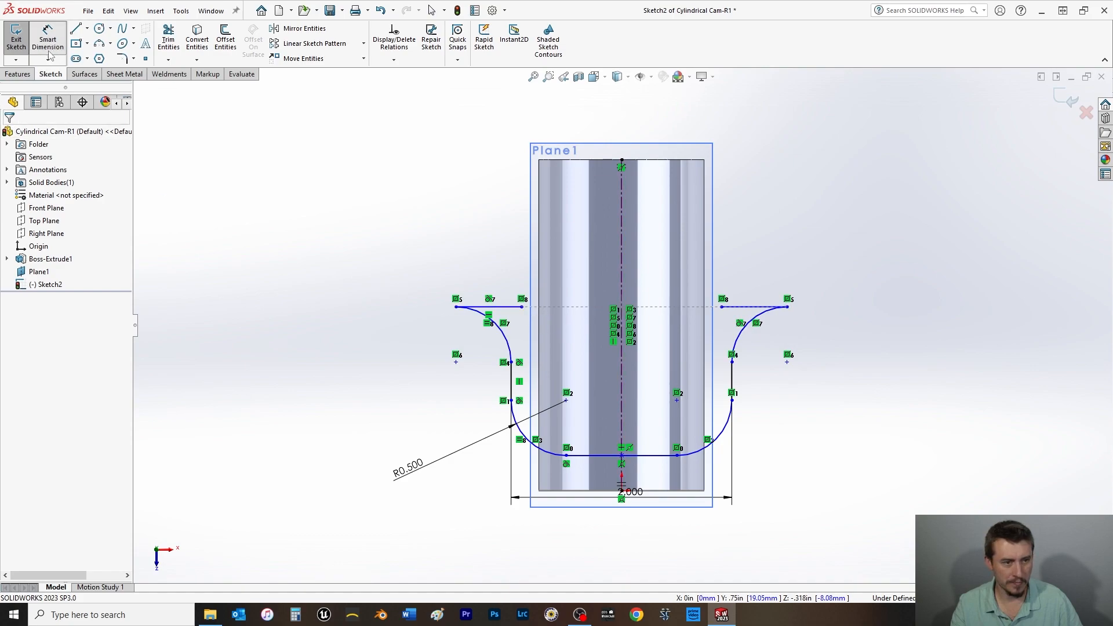
left_click_drag(523, 307, 384, 225)
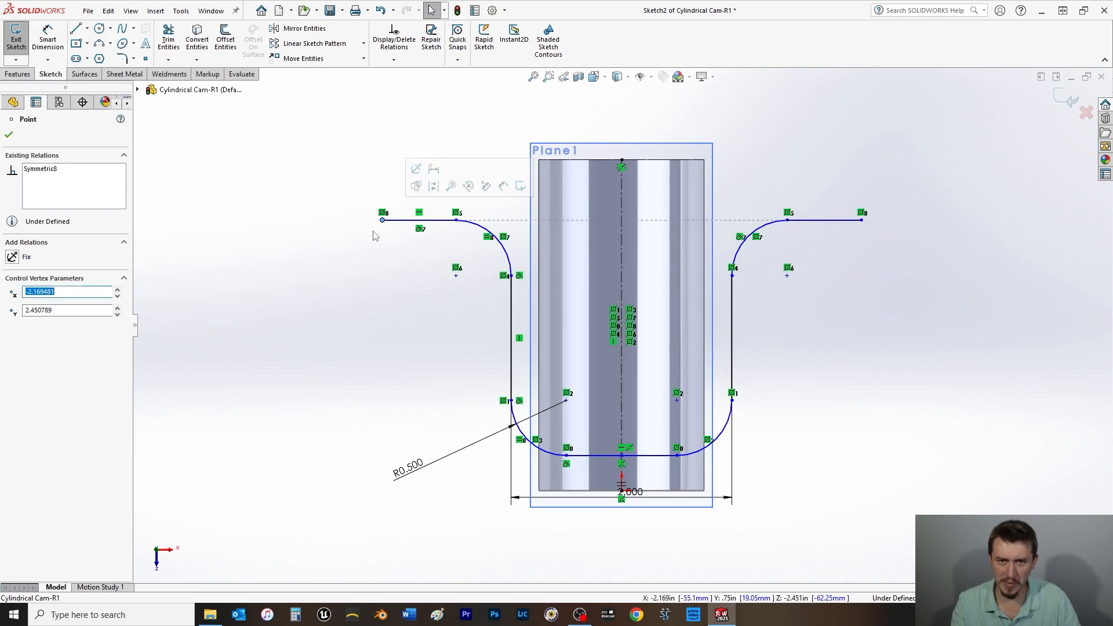
- Dimension the vertical distance from the profile's bottom line to its upper-left endpoint as 1.75 in
left_click(48, 38)
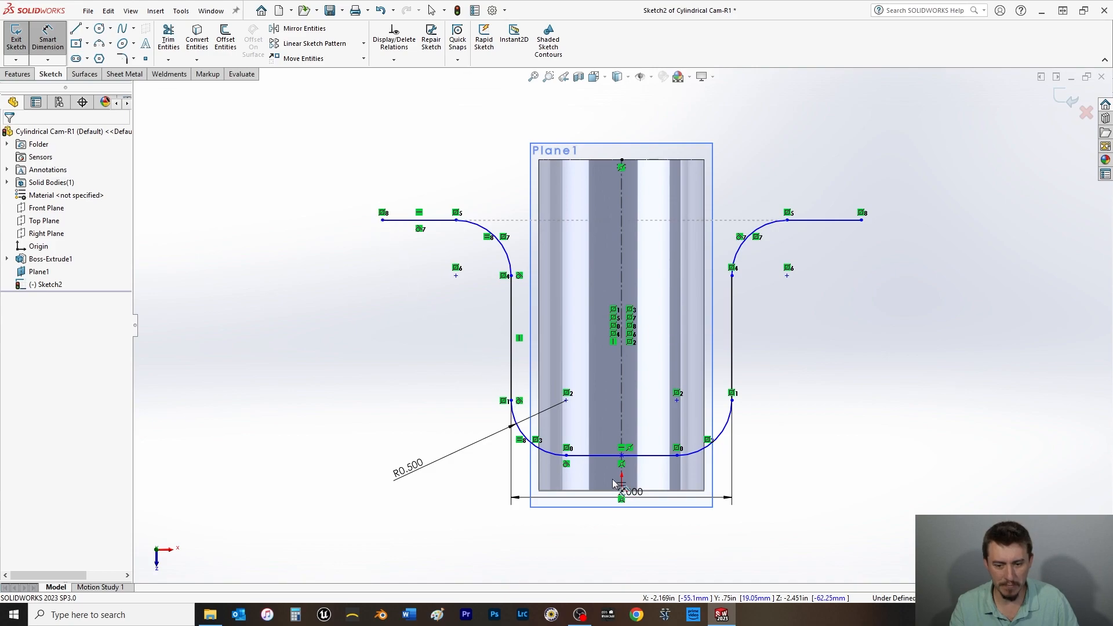
left_click(603, 461)
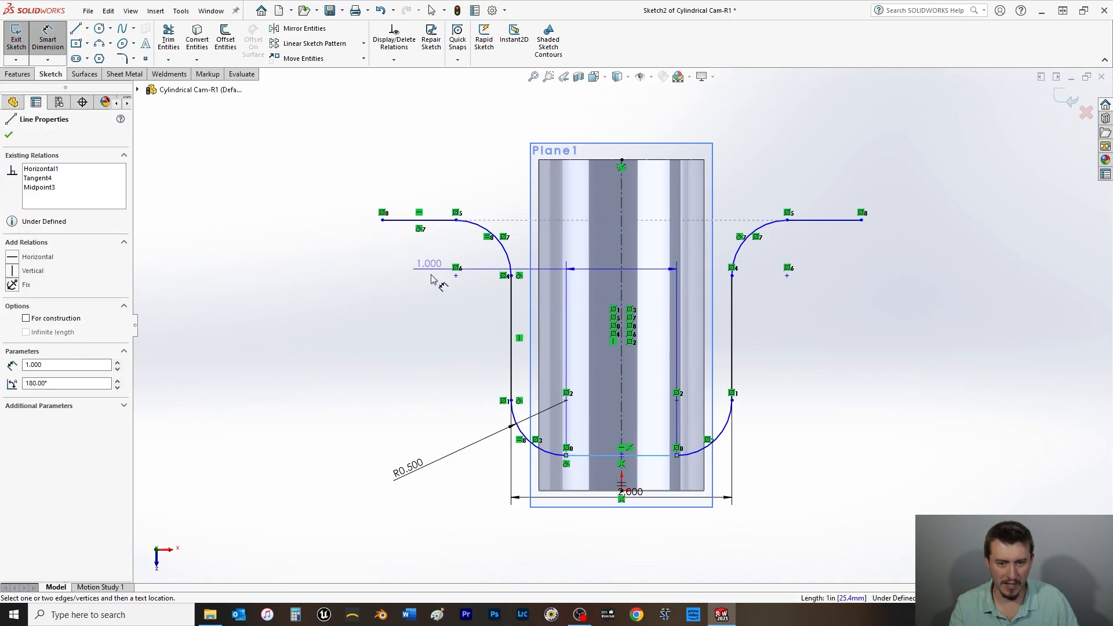
left_click(385, 220)
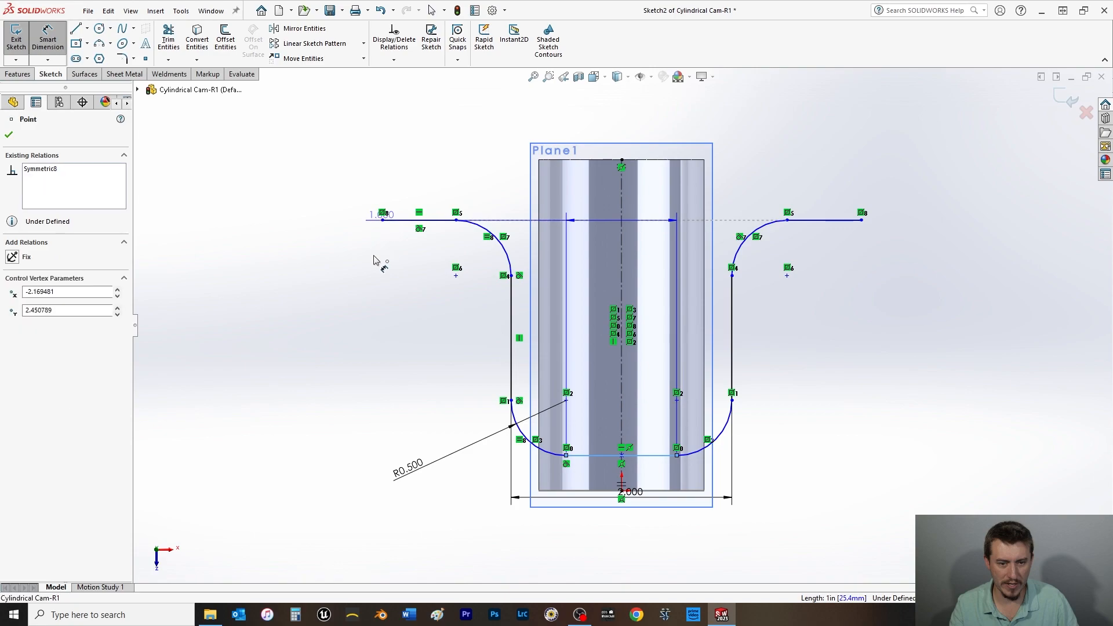
left_click(278, 324)
type("1.5")
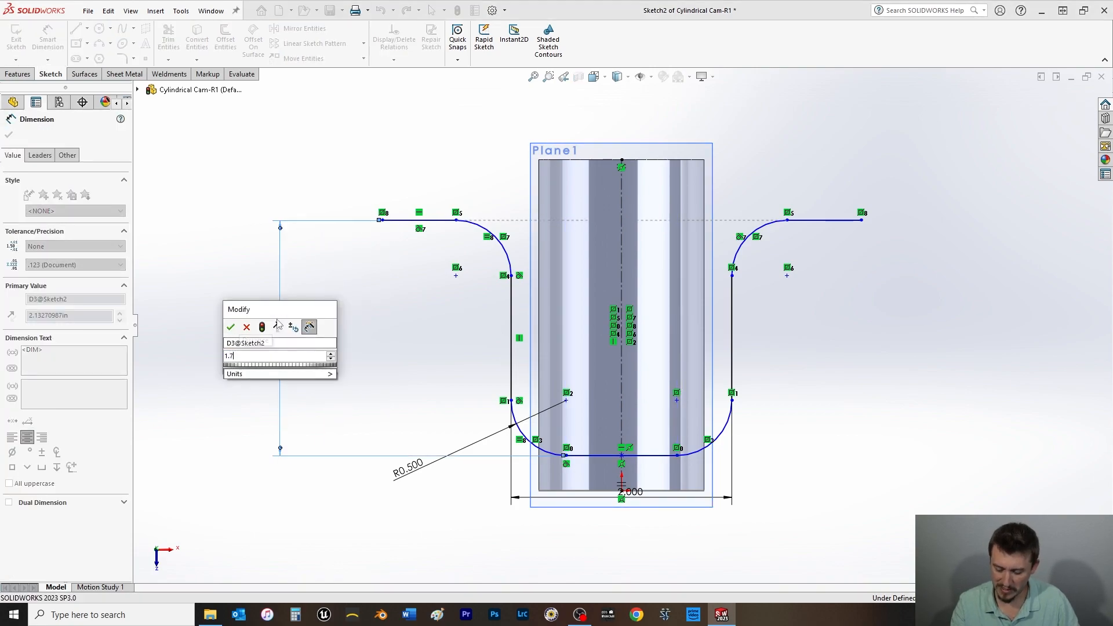
key("Return")
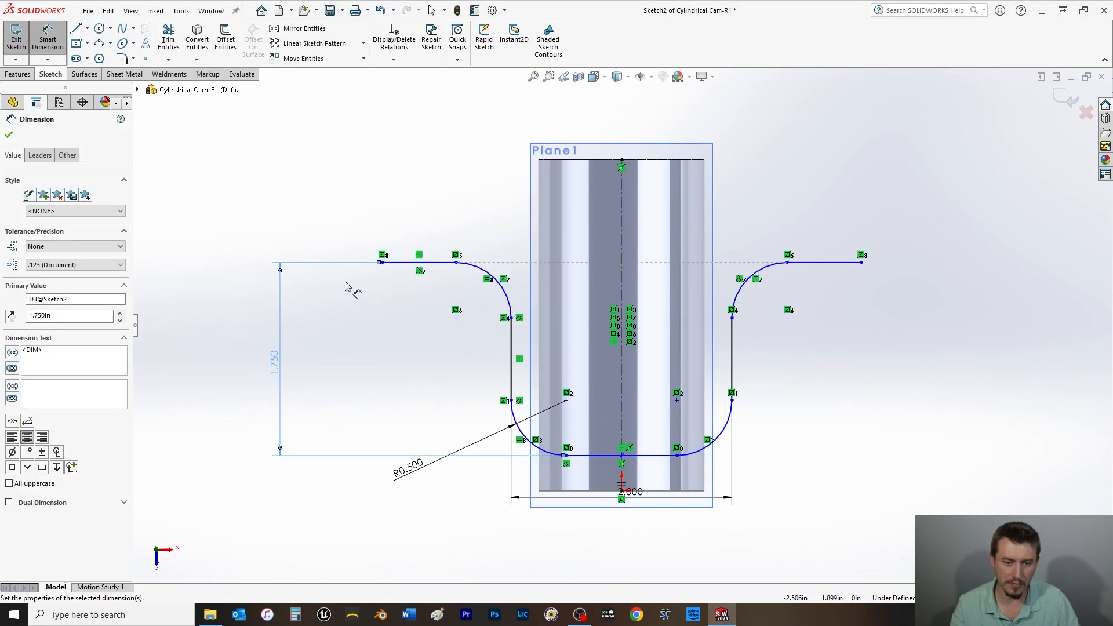
- Dimension the vertical distance from the profile's upper-left endpoint to the cylinder's top edge as 0.75 in
left_click(381, 262)
left_click(555, 164)
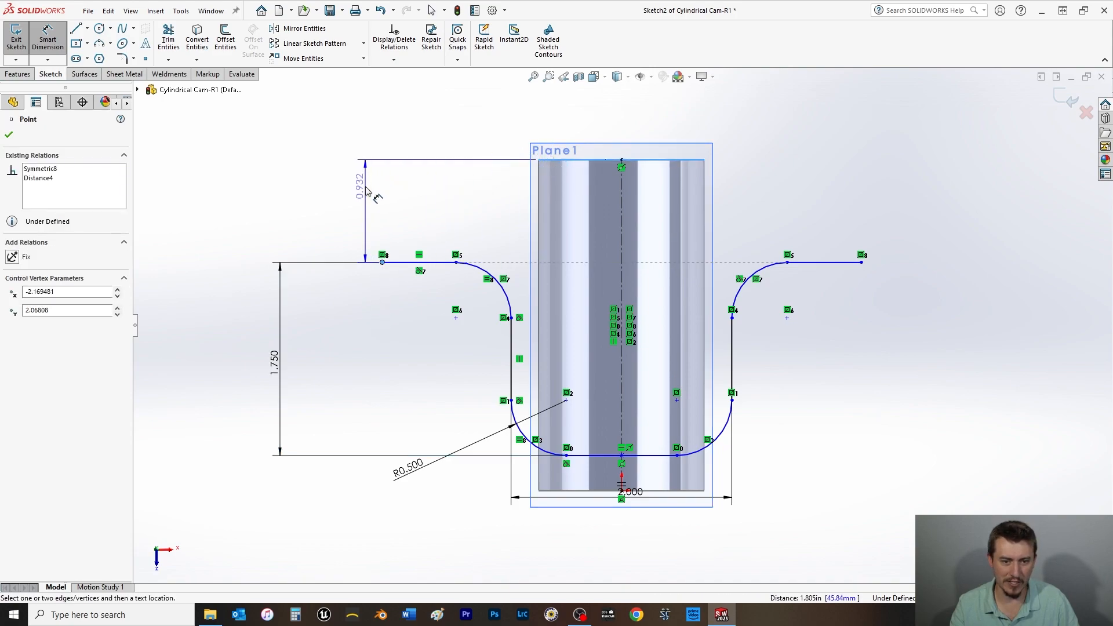
left_click(367, 181)
type(".75")
key("Return")
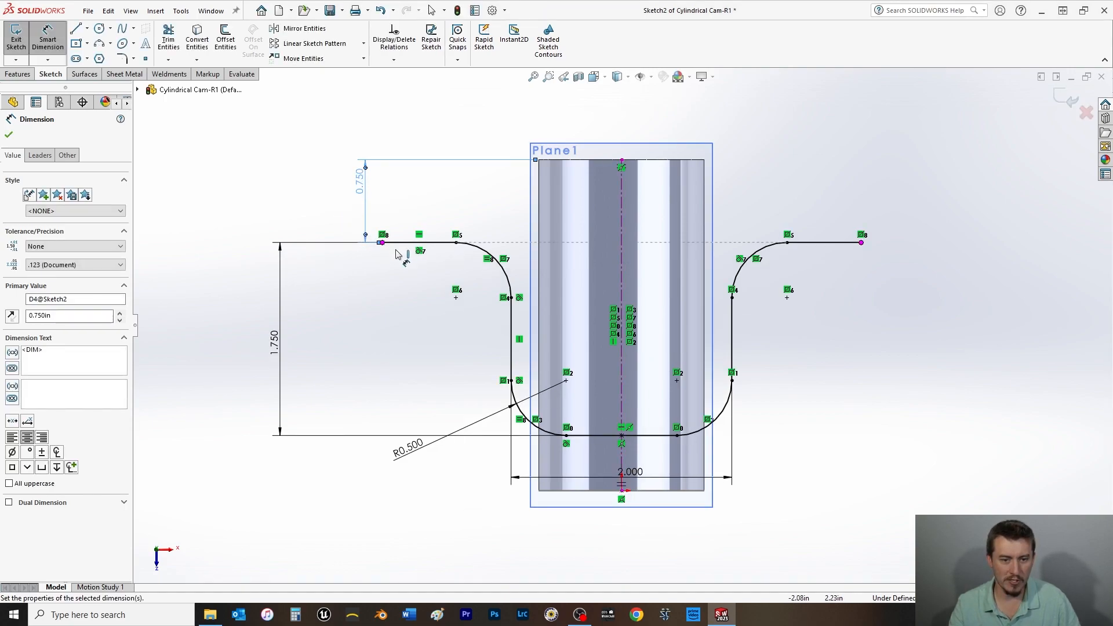
- Dimension the overall width between the profile's two outer endpoints as 1.5*pi, the cylinder's circumference
left_click(383, 243)
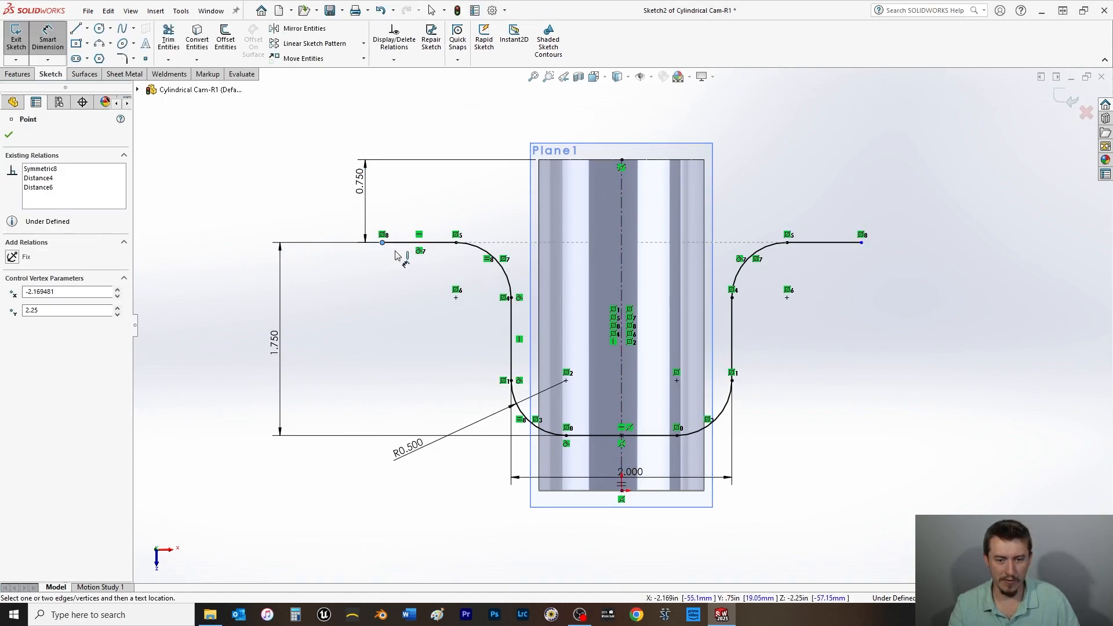
left_click(862, 241)
left_click(625, 103)
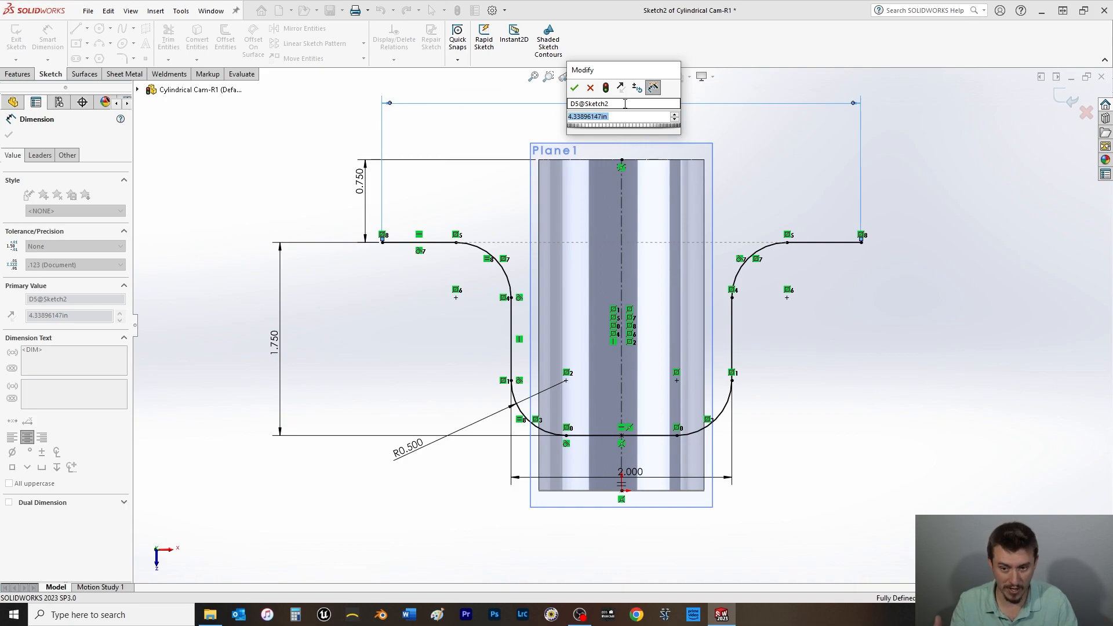
type("1.5")
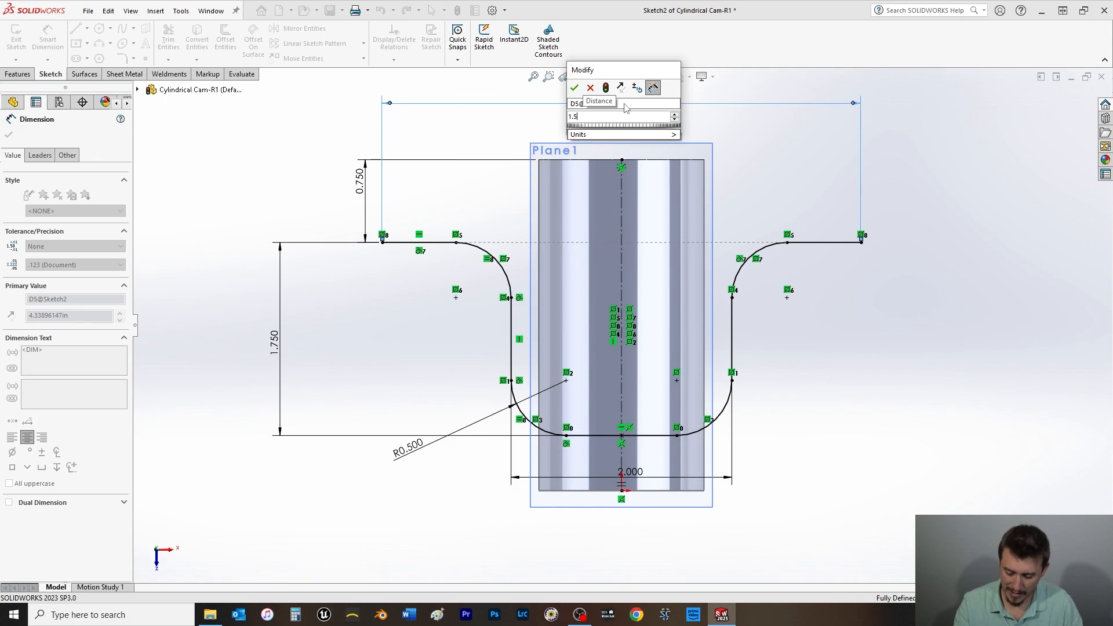
type("*pi")
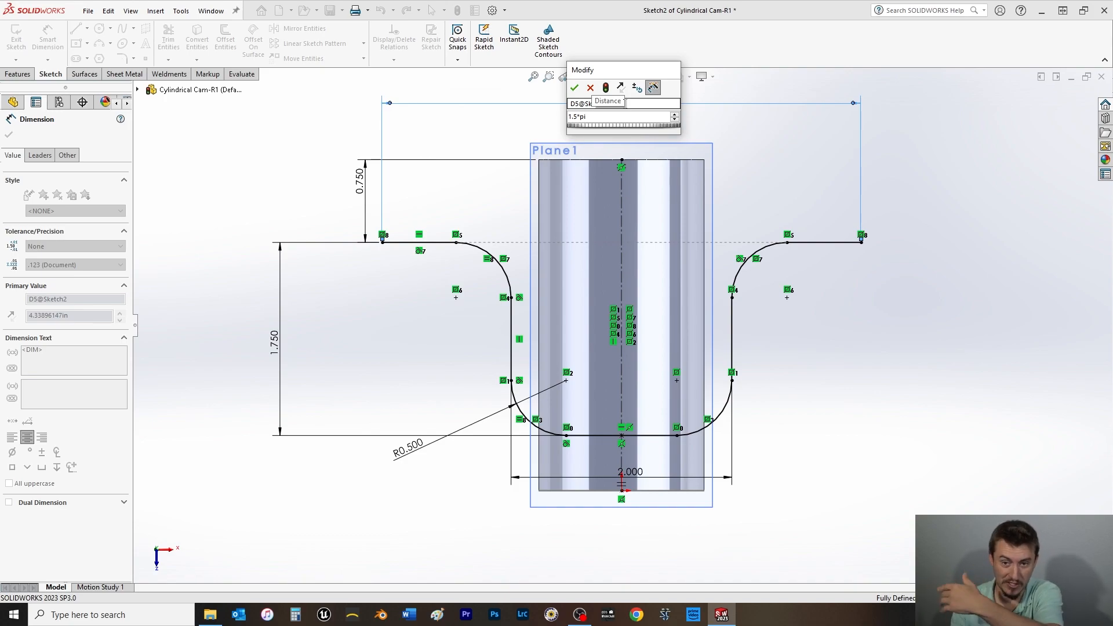
key("Return")
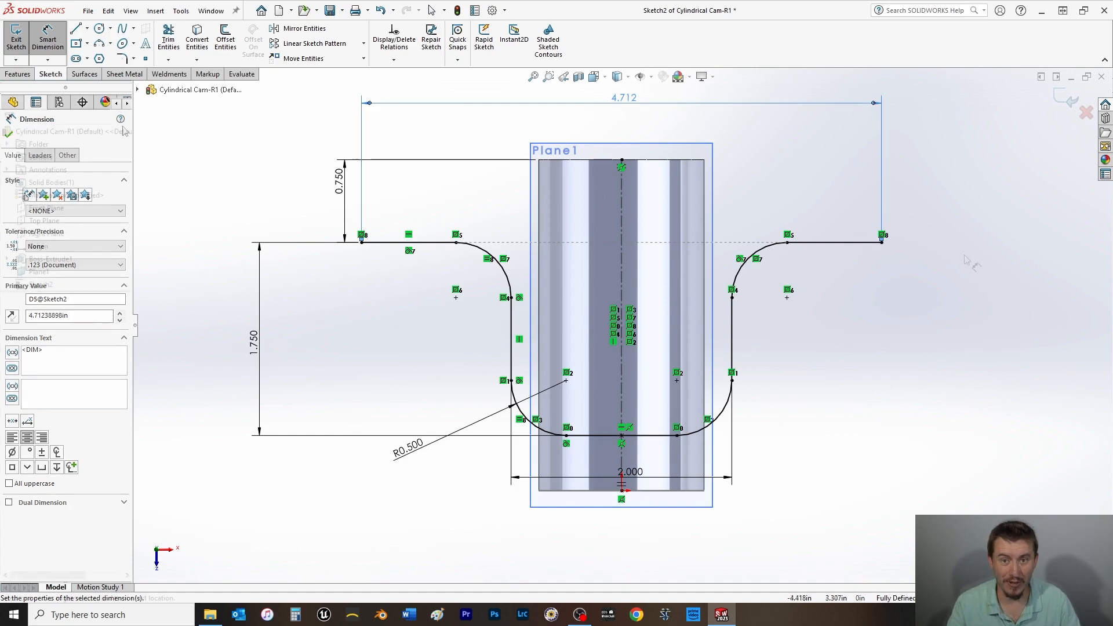
key("Escape")
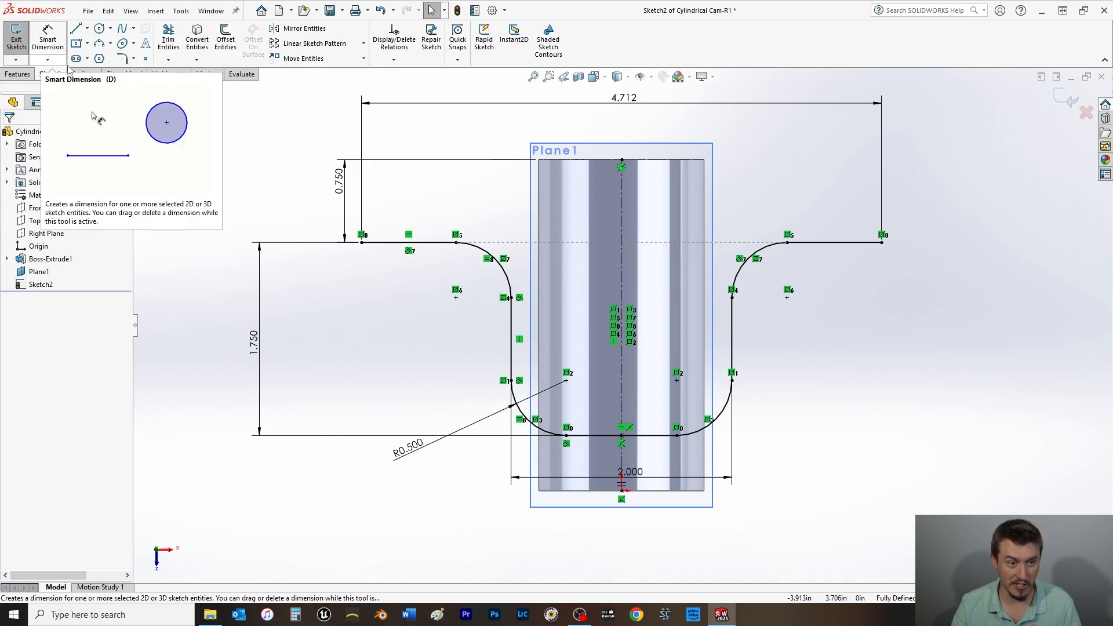
- Offset the whole profile chain 0.25 in bi-directionally, converting the base geometry to construction lines
left_click(227, 43)
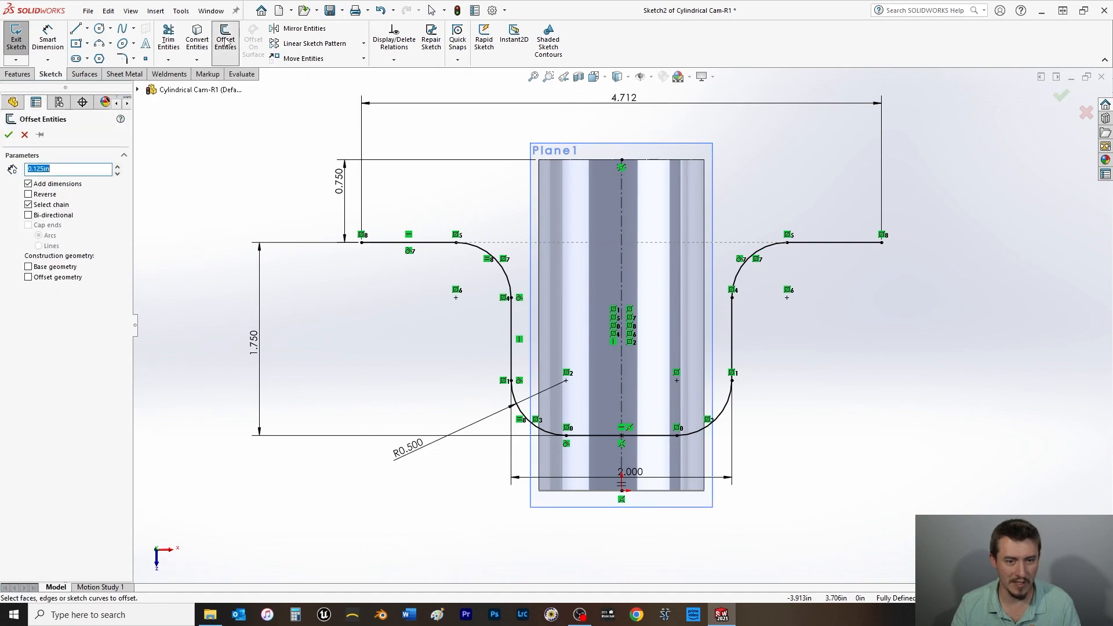
type(".25")
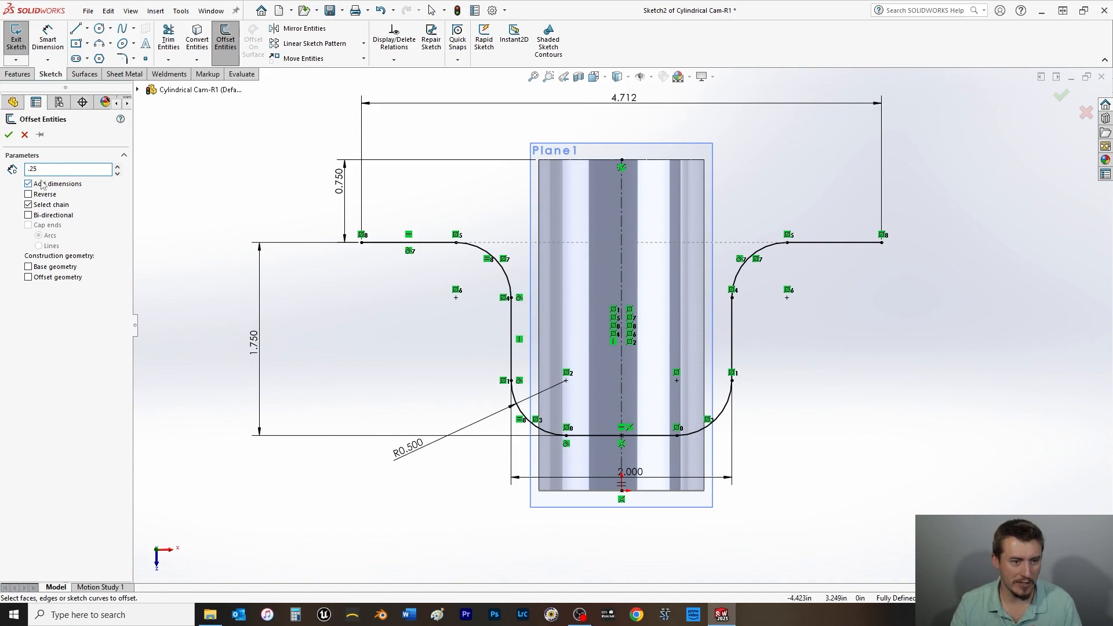
left_click(28, 204)
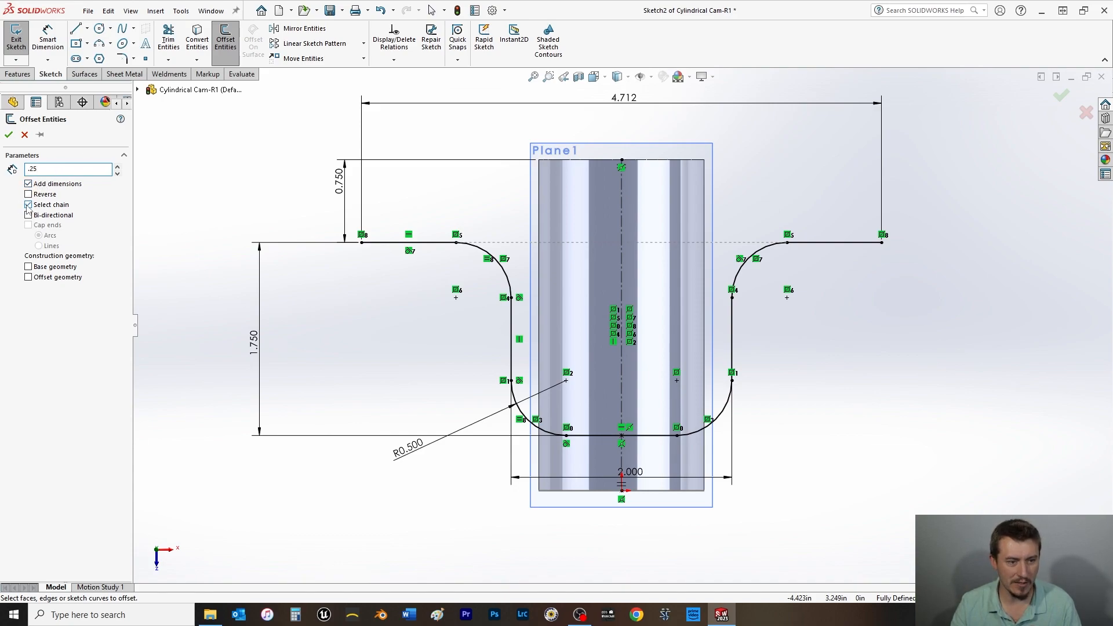
key("Return")
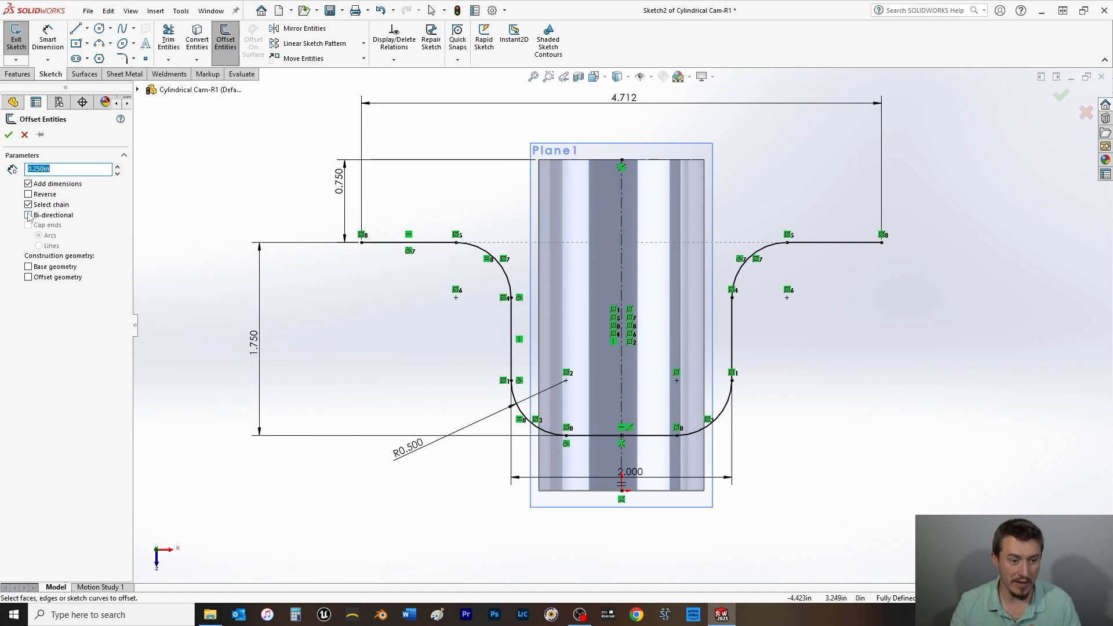
left_click(29, 267)
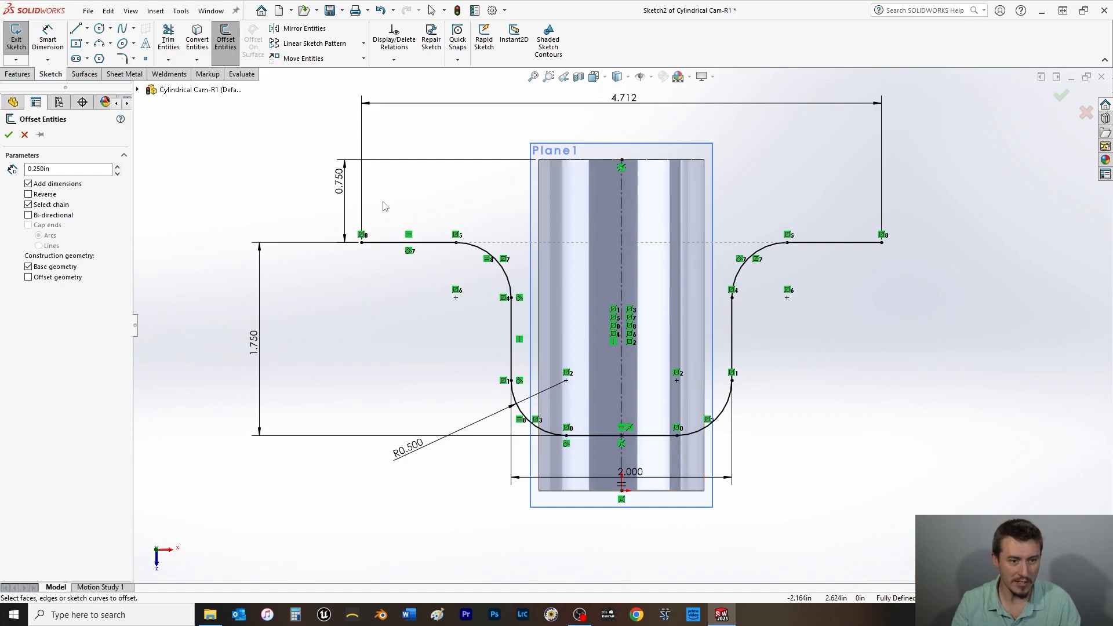
left_click(388, 244)
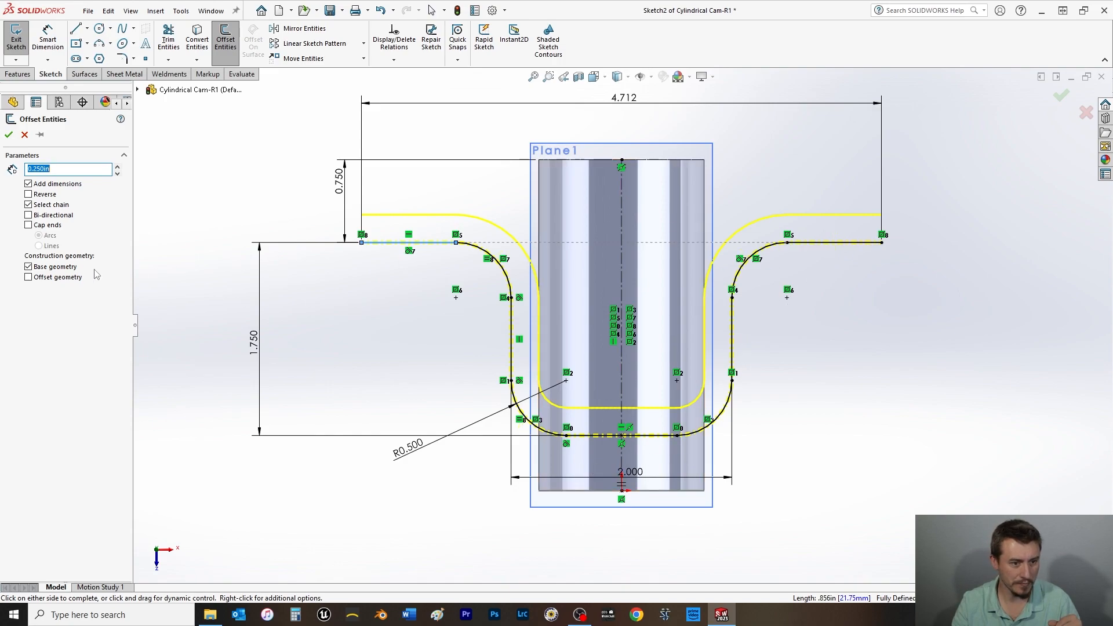
left_click(28, 216)
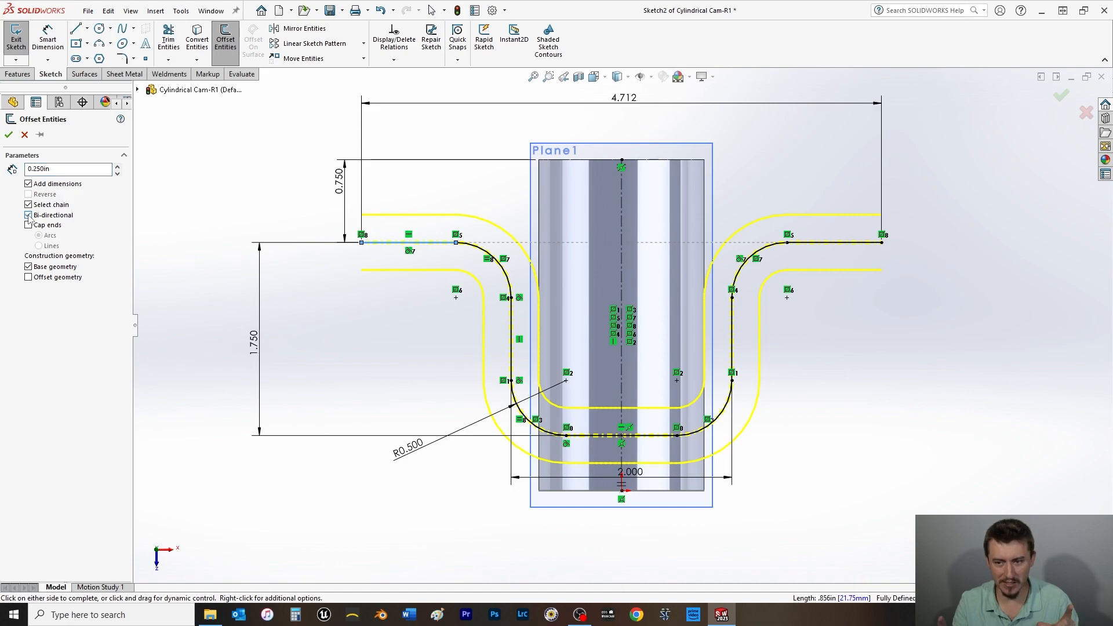
left_click(8, 135)
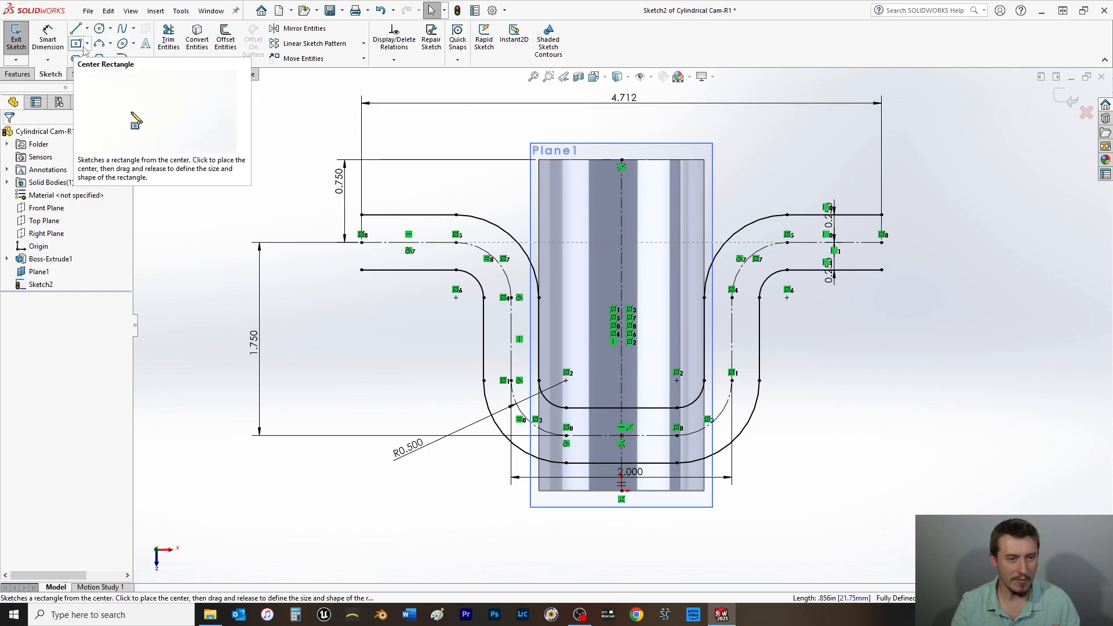
- Close the open left end of the groove outline with a 0.5 in vertical line between the two offset endpoints
left_click(76, 29)
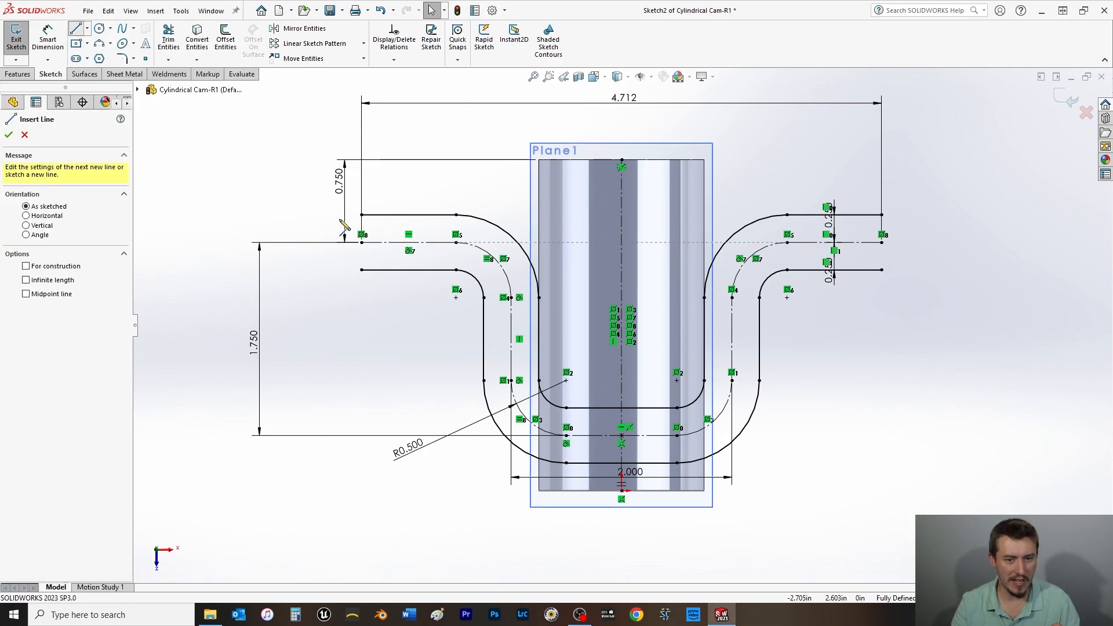
left_click(362, 214)
left_click(361, 270)
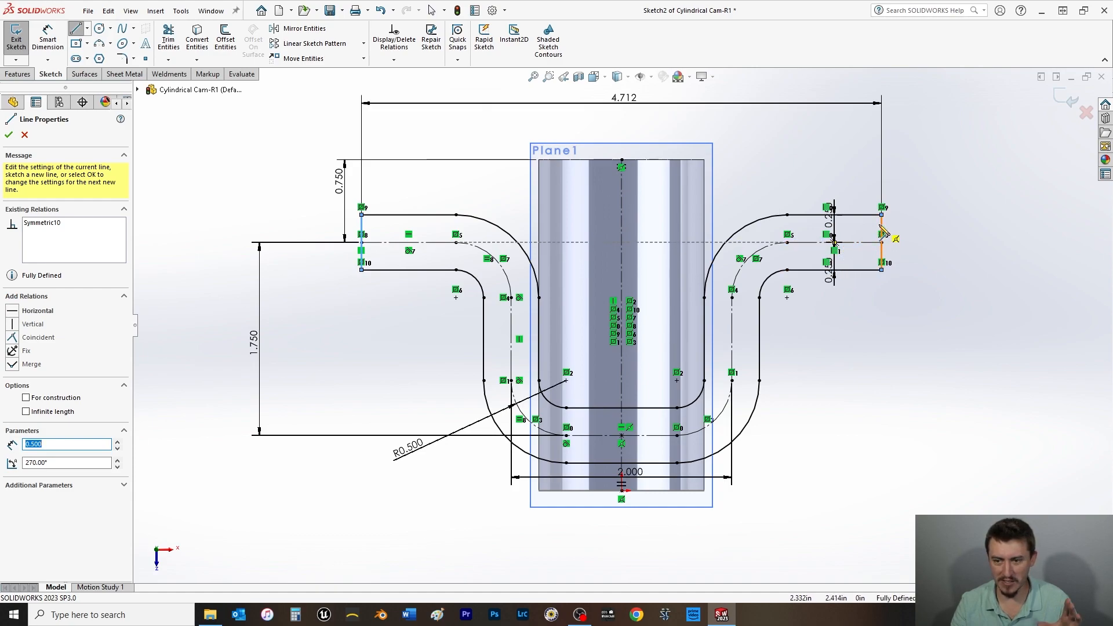
- Accept the last groove end line and exit the groove profile sketch
left_click(10, 136)
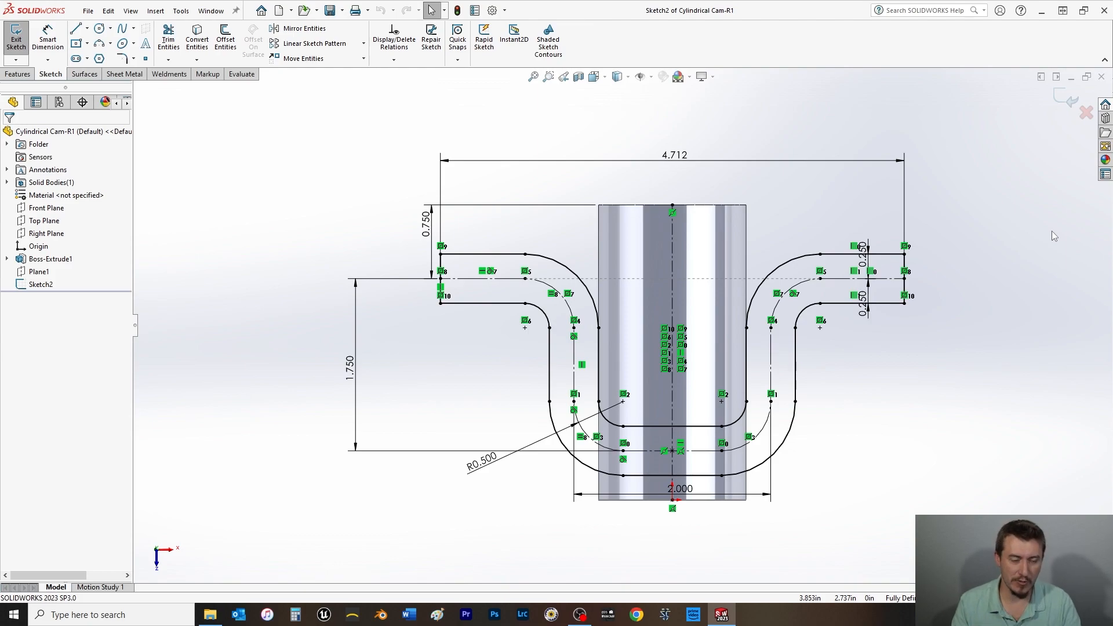
left_click(13, 39)
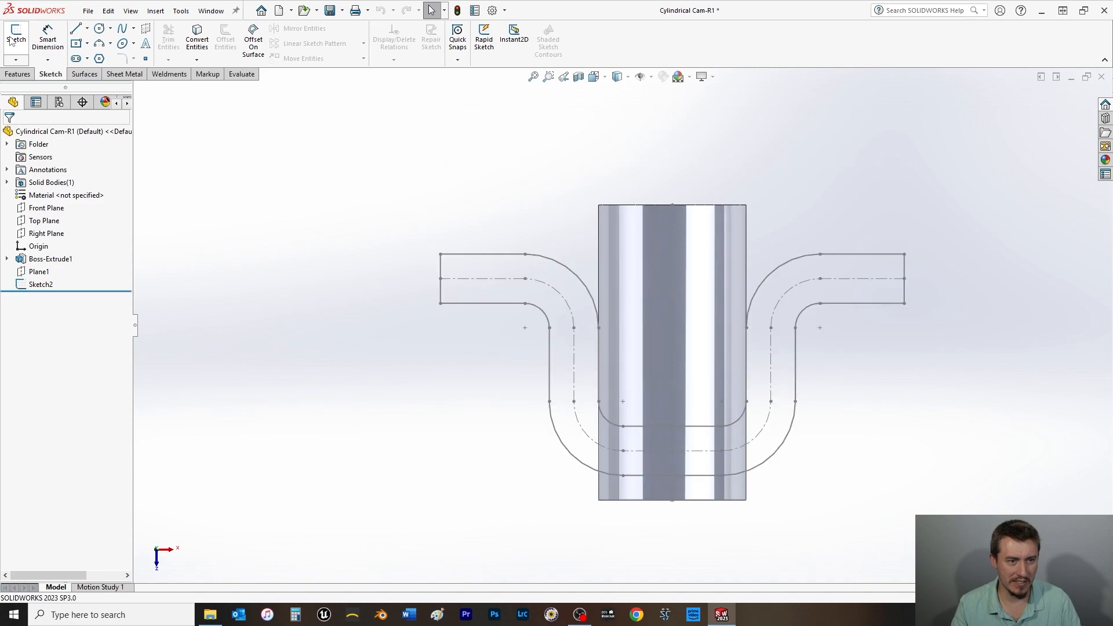
- Wrap the groove sketch around the cylinder's outer face as a Deboss feature 0.1 in deep
left_click(41, 284)
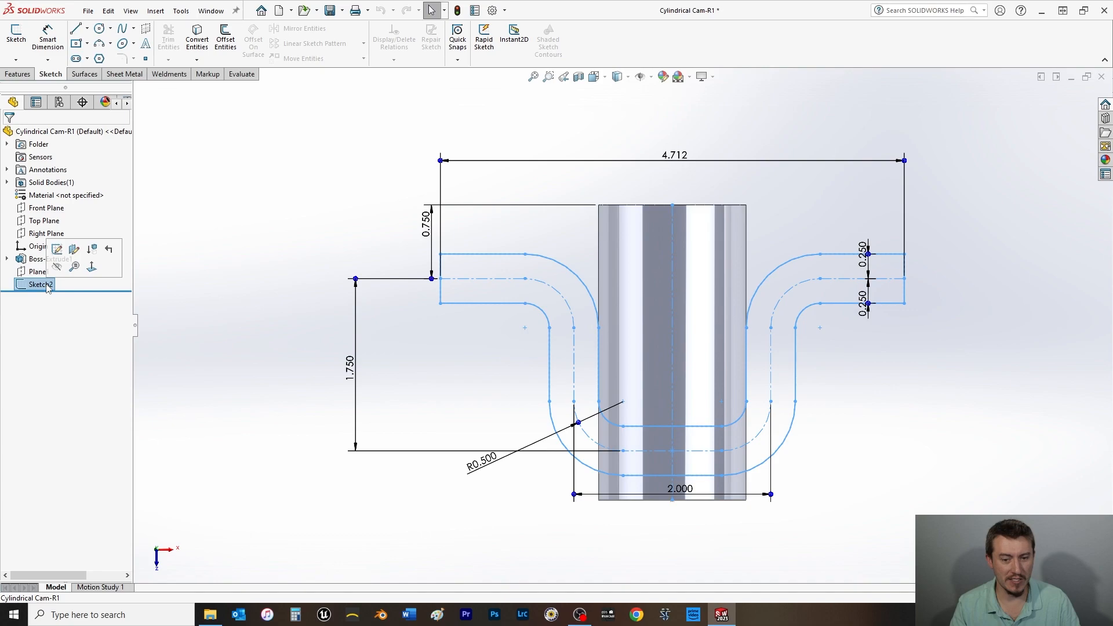
left_click(9, 77)
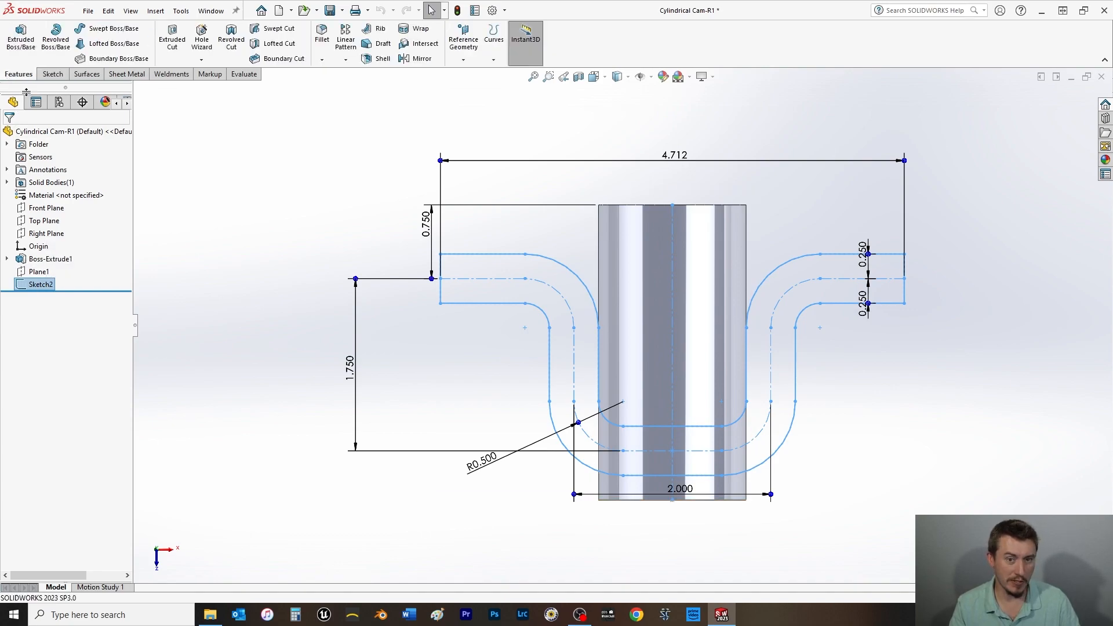
left_click(408, 30)
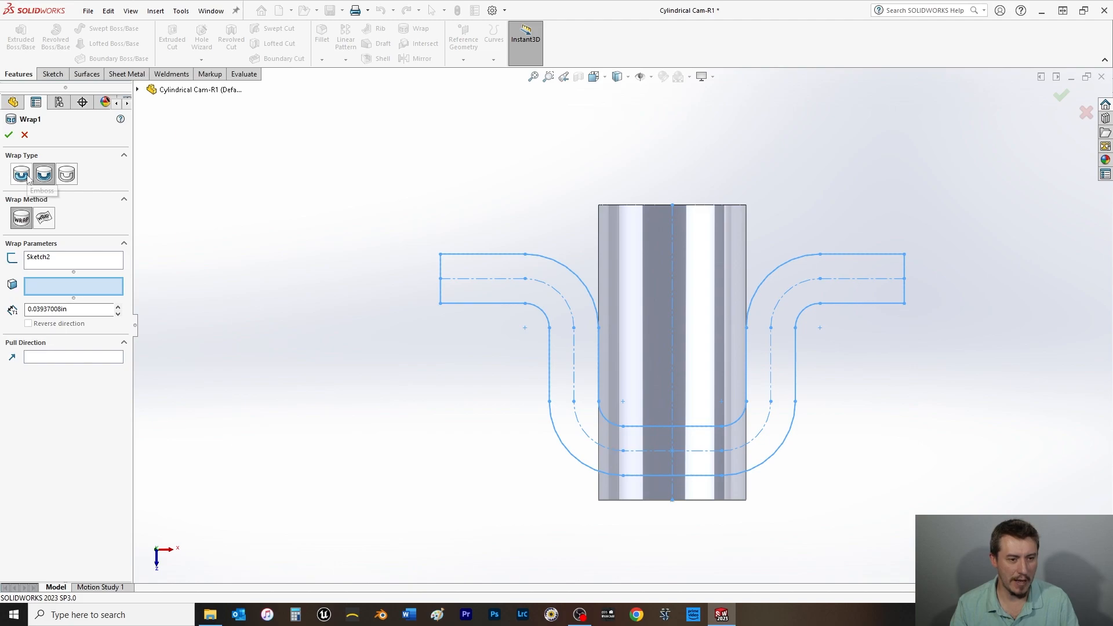
left_click(49, 176)
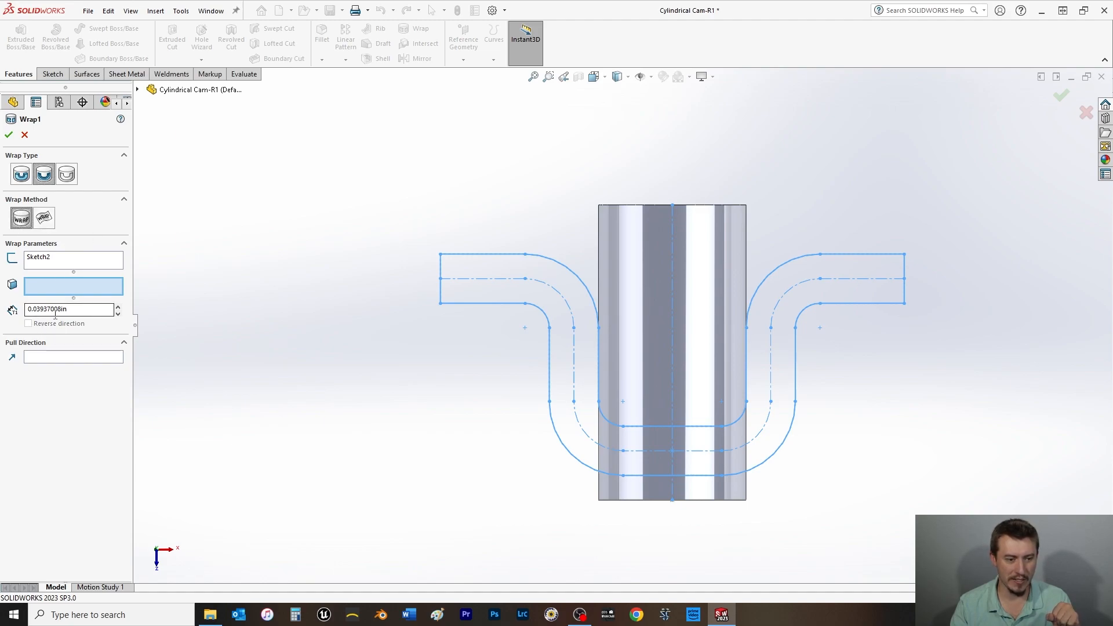
left_click_drag(88, 312, 16, 309)
type(".0")
key("BackSpace")
type("1")
left_click(53, 287)
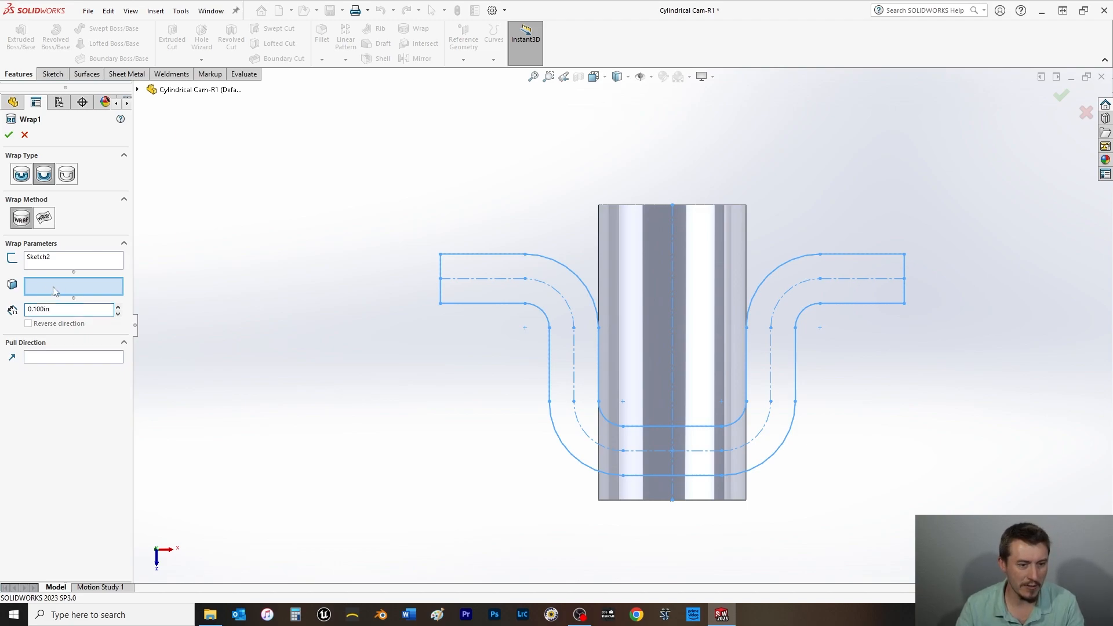
middle_click_drag(857, 524, 788, 427)
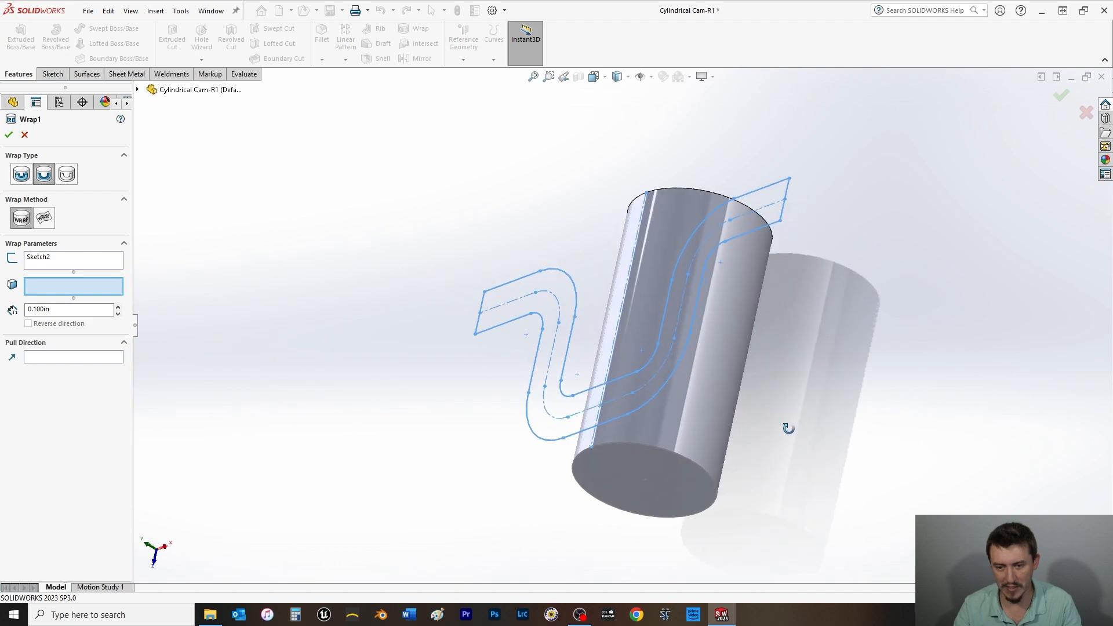
left_click(718, 389)
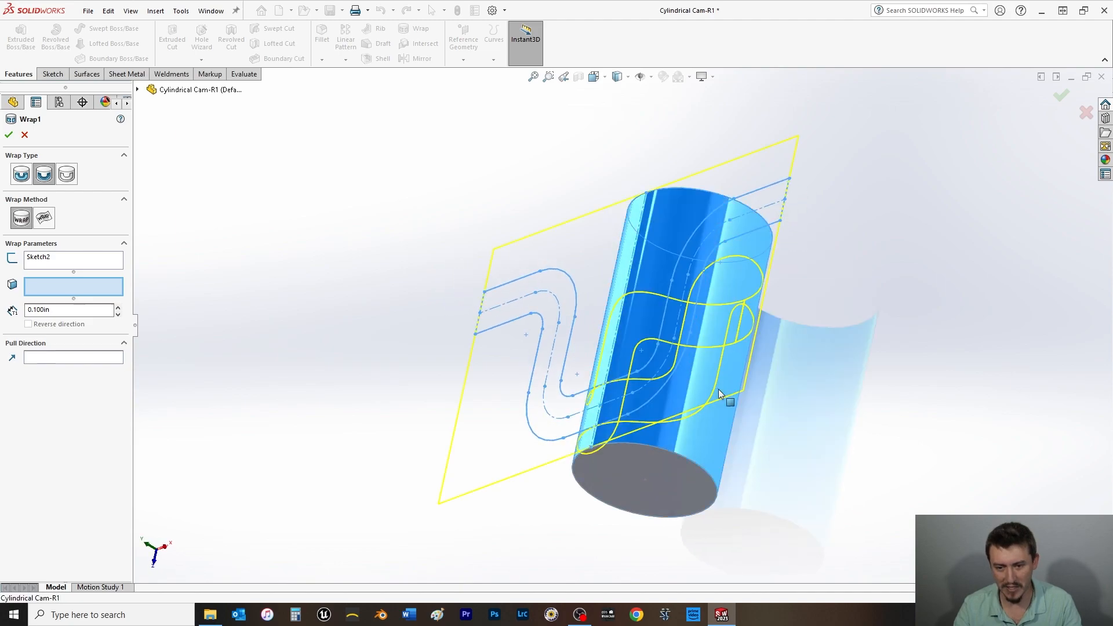
left_click(8, 135)
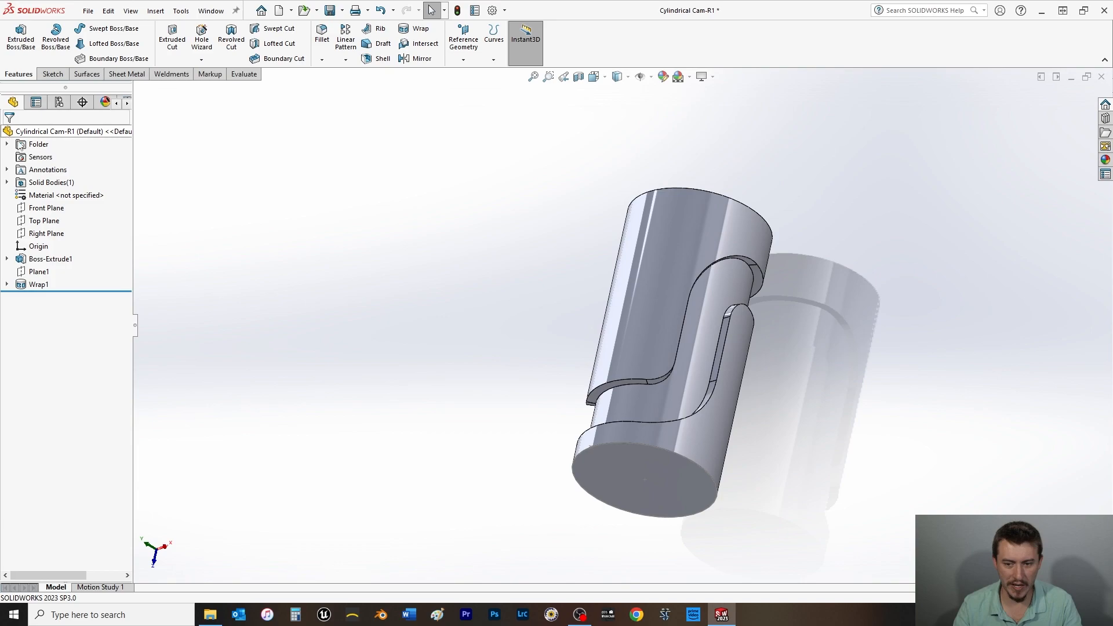
- Set the view to isometric and save the part with its wrapped groove
key("space")
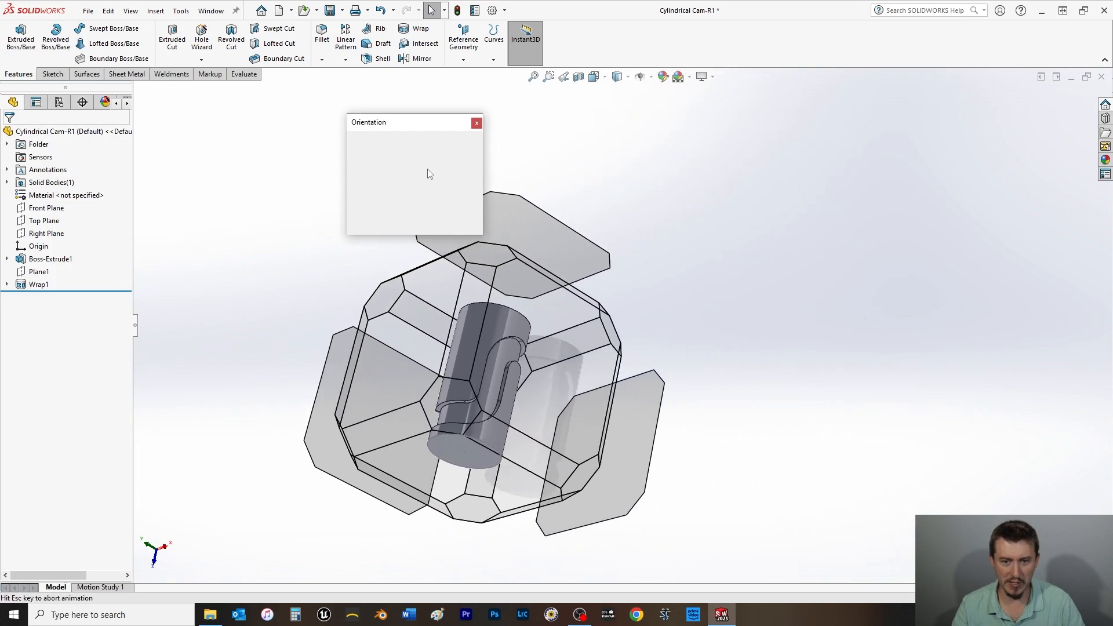
left_click(390, 204)
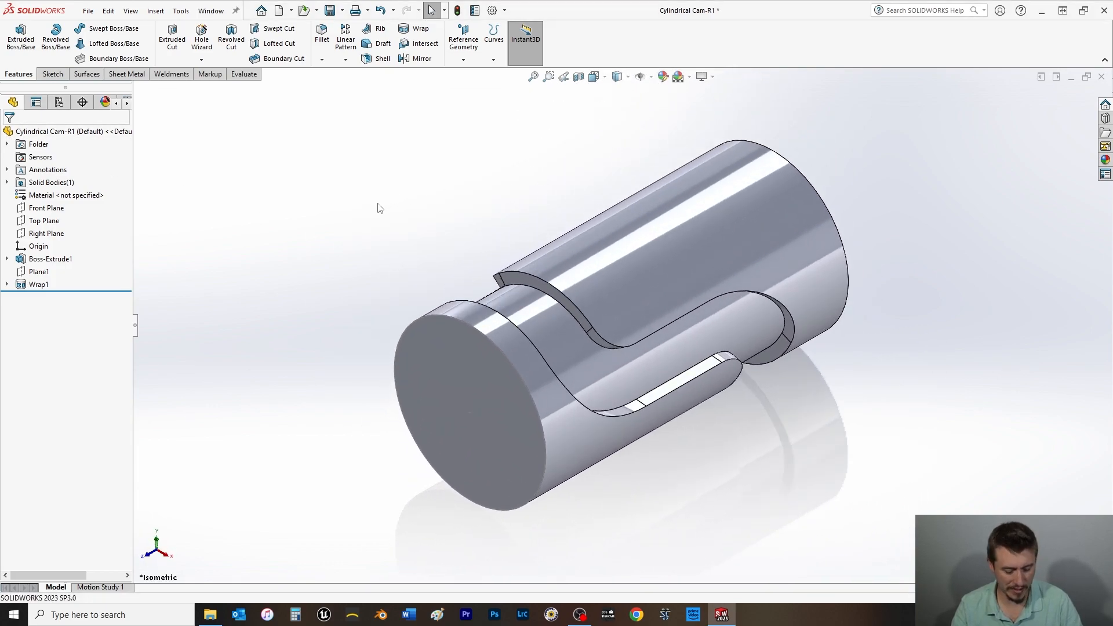
key("ctrl+s")
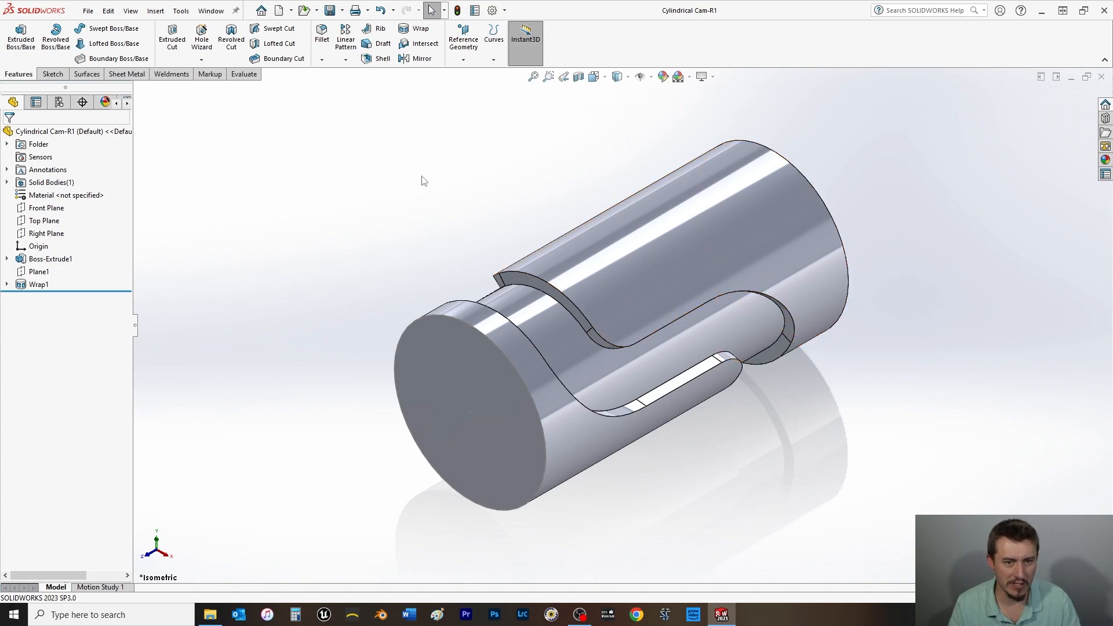
- Fillet all edges of the wrapped groove feature with a 0.02 in radius
left_click(38, 285)
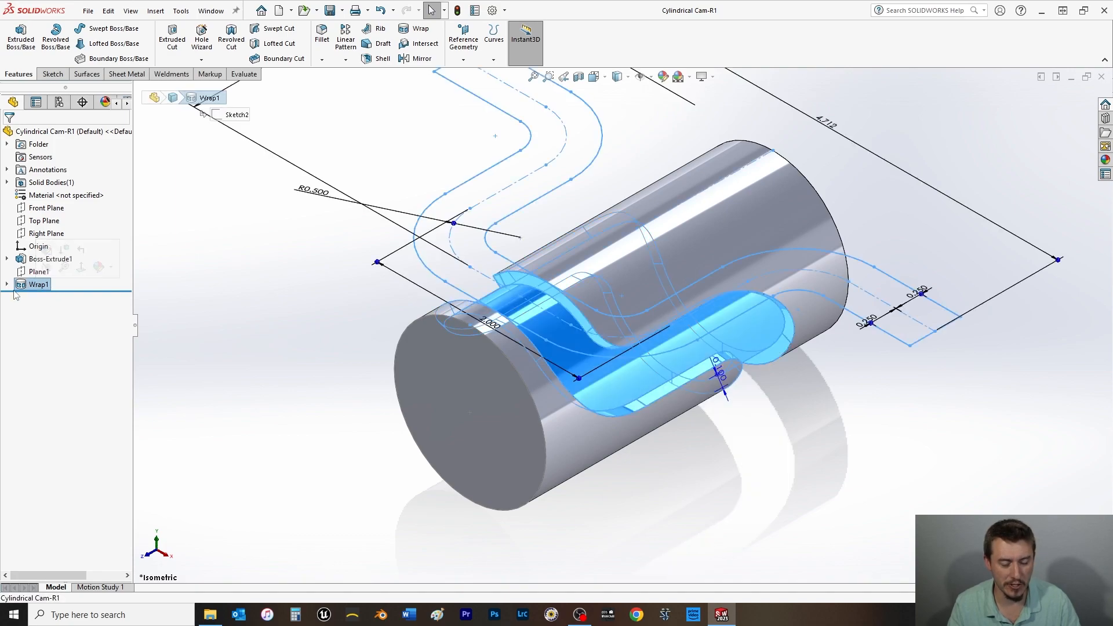
left_click(322, 39)
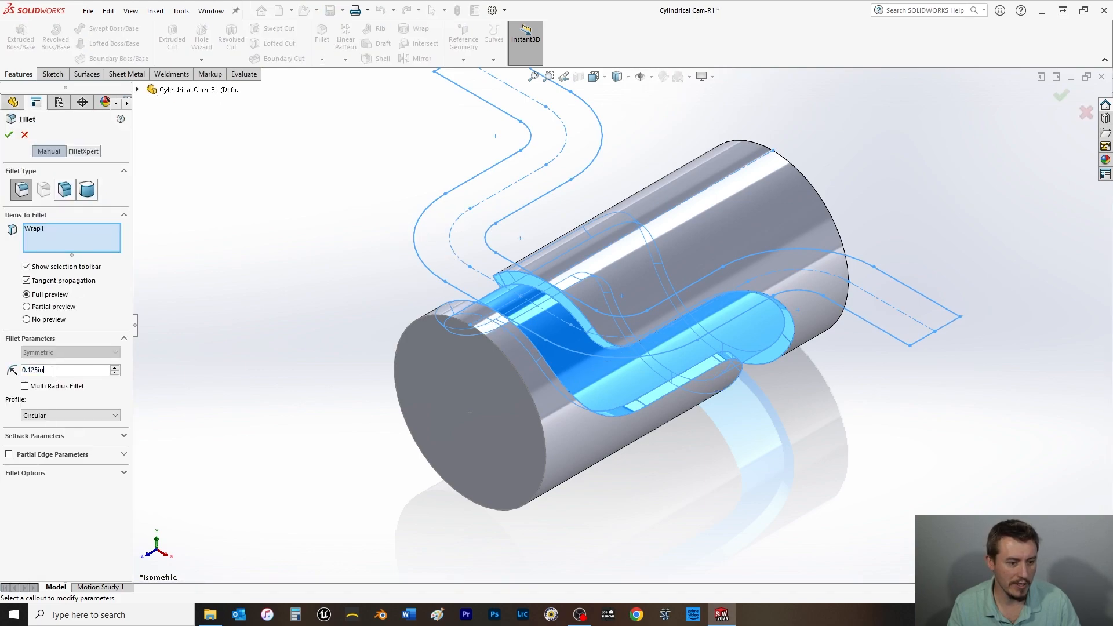
type(".02")
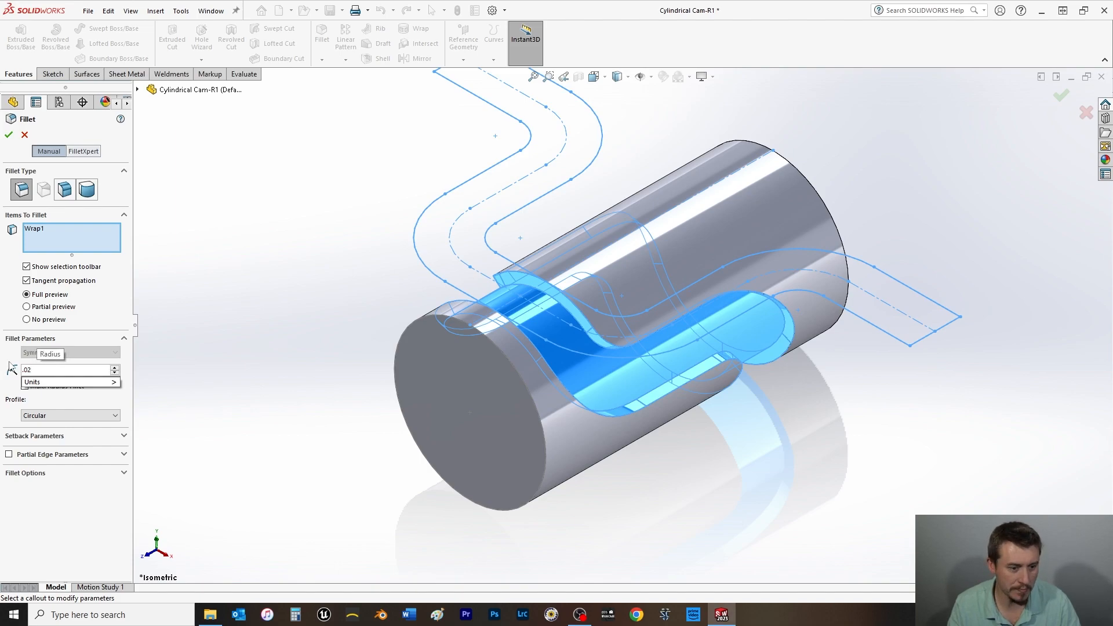
left_click(9, 136)
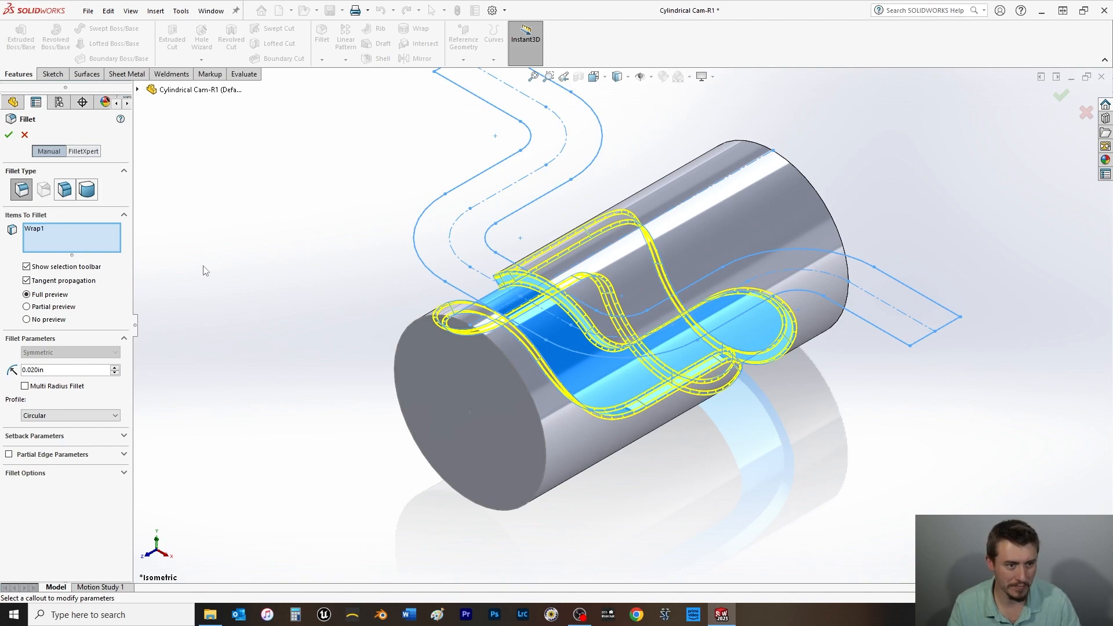
left_click(8, 134)
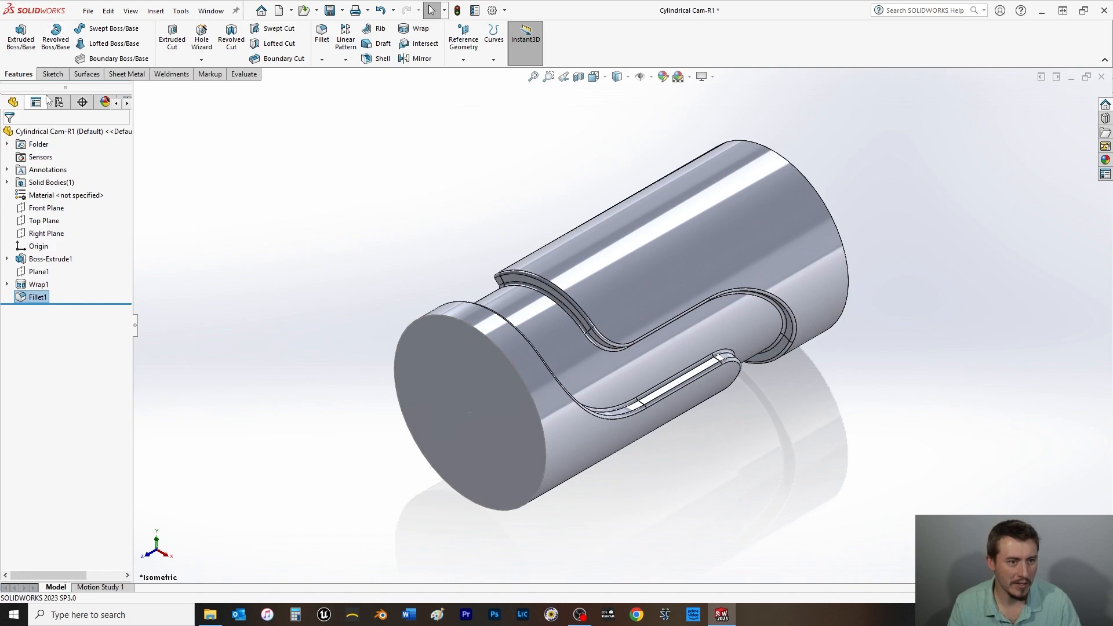
- Assign the steel material AISI 1020 to the part
right_click(77, 200)
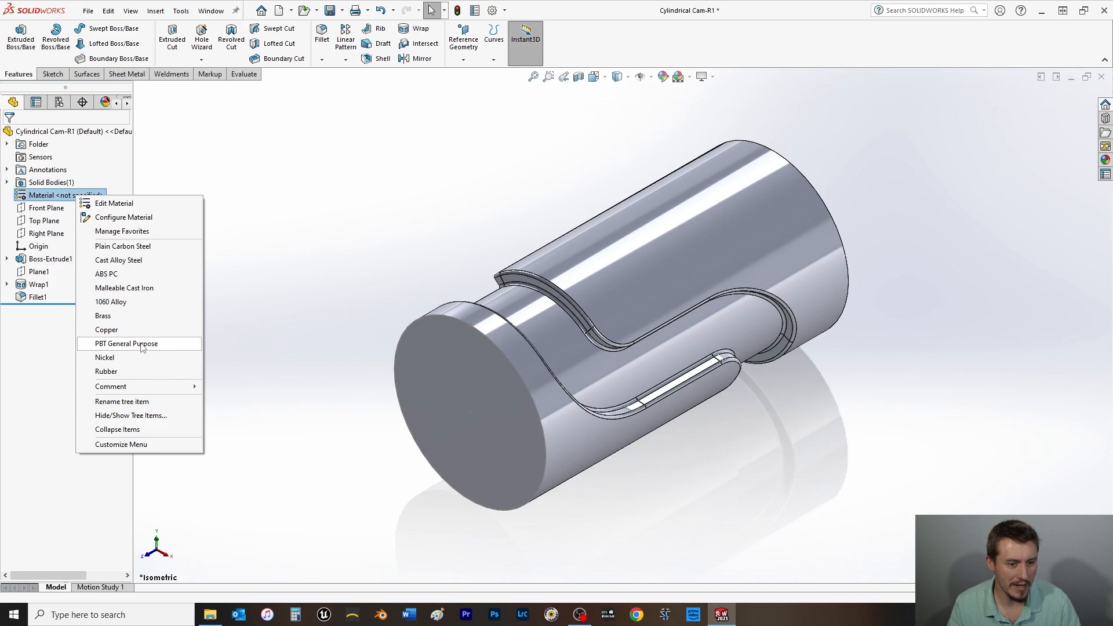
left_click(128, 221)
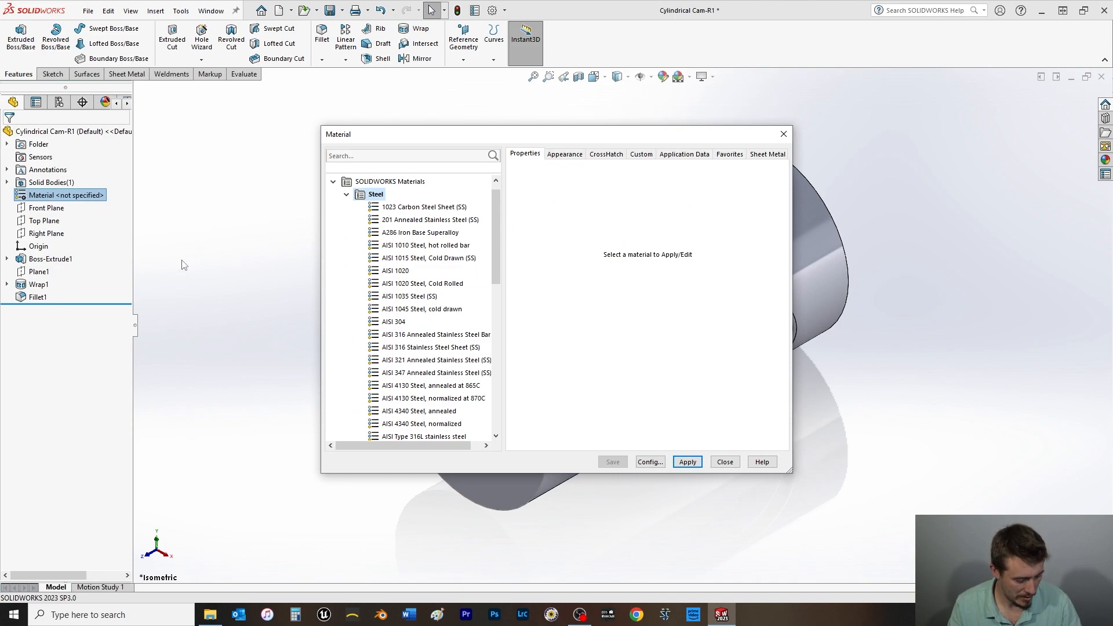
left_click(398, 273)
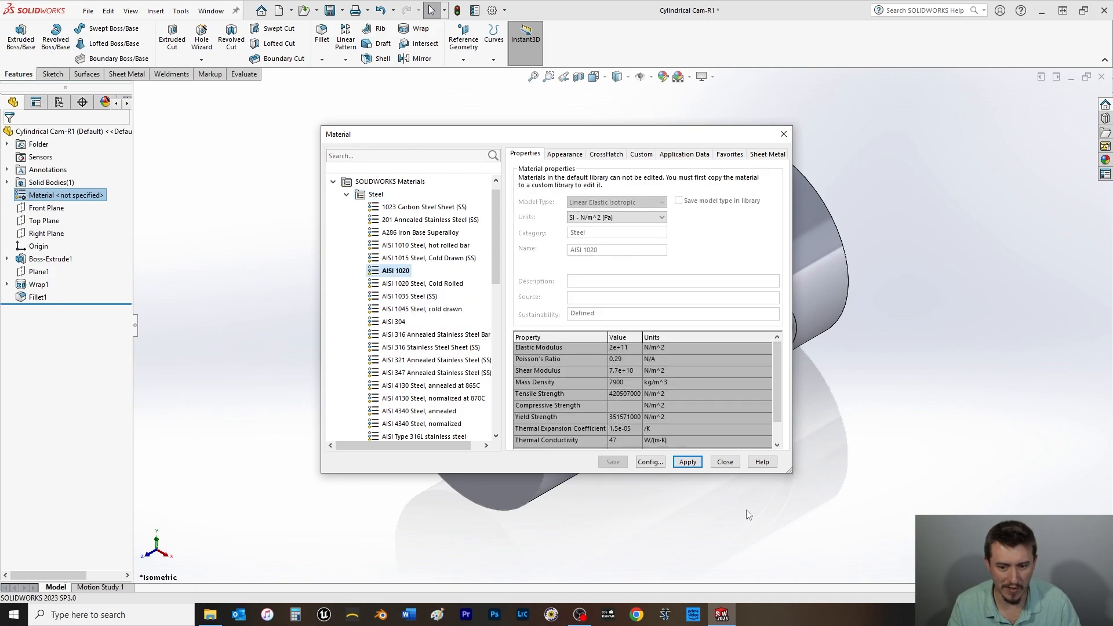
left_click(684, 464)
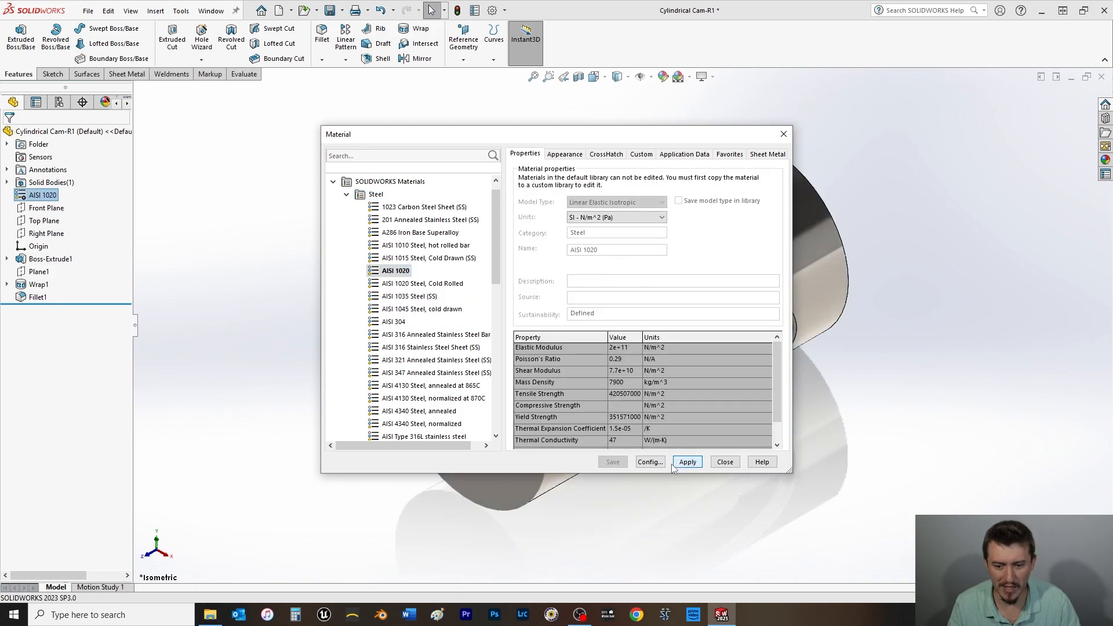
left_click(725, 462)
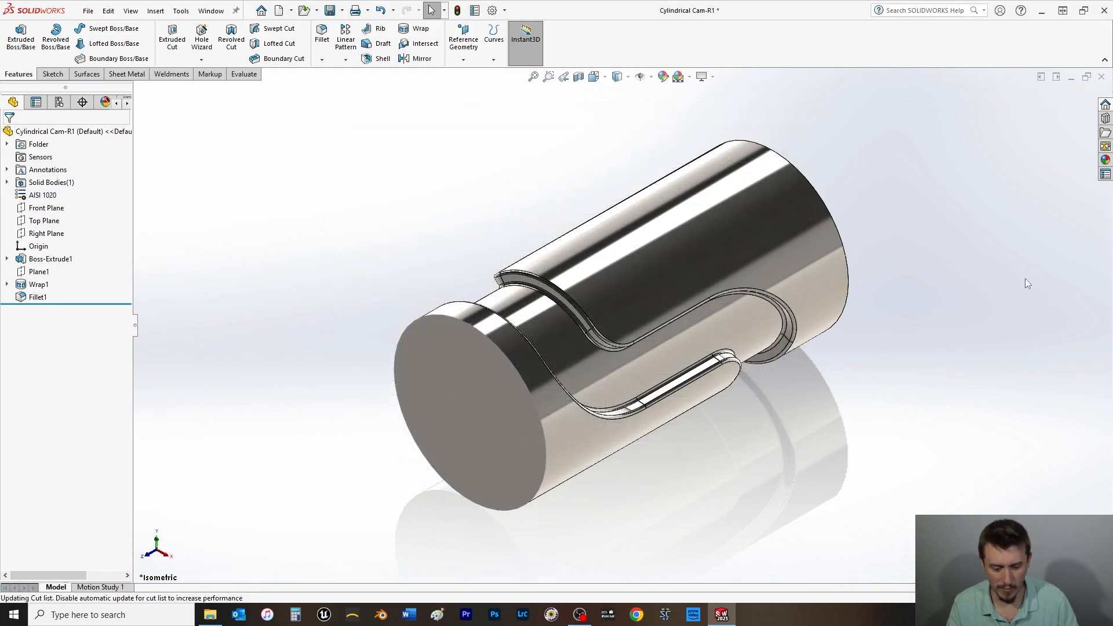
- Save the finished cam, check the groove from the side and return to the isometric view
key("ctrl+s")
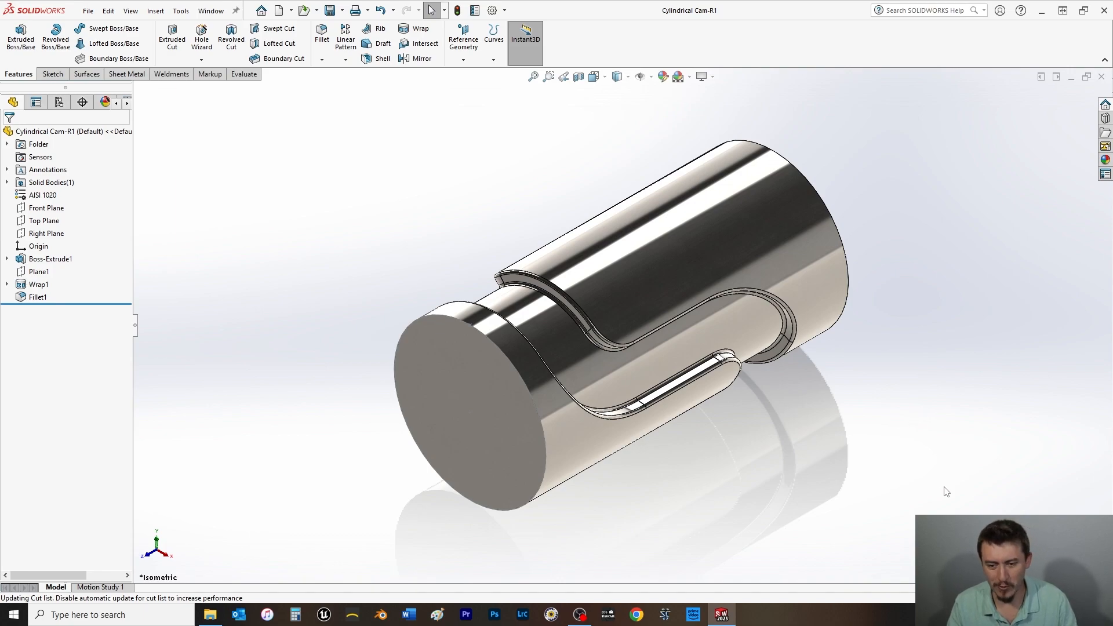
middle_click_drag(884, 461, 828, 332)
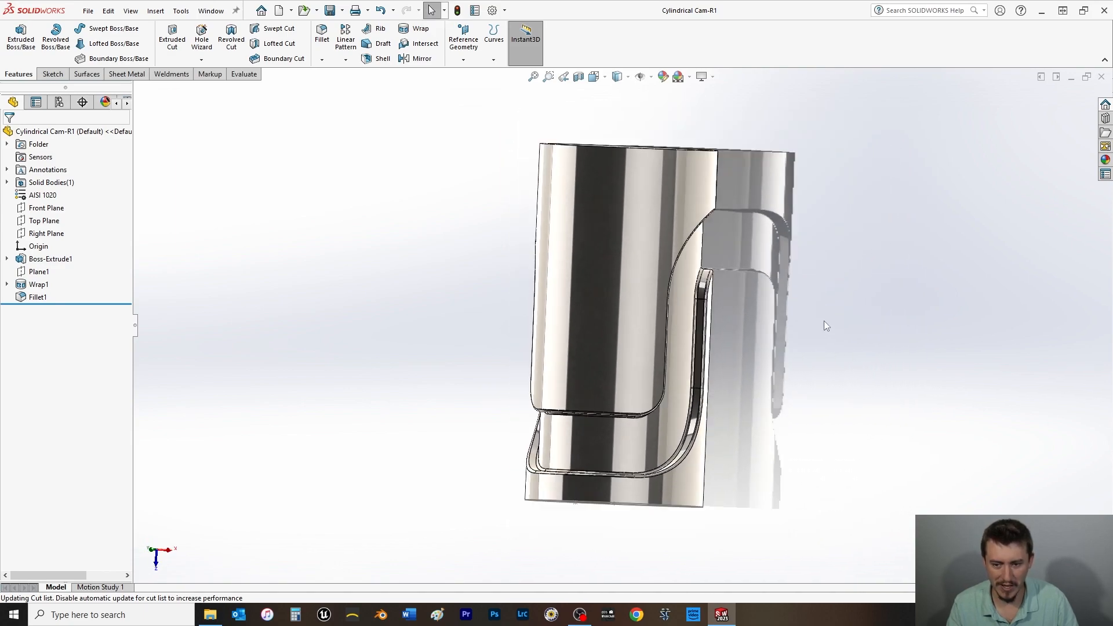
key("space")
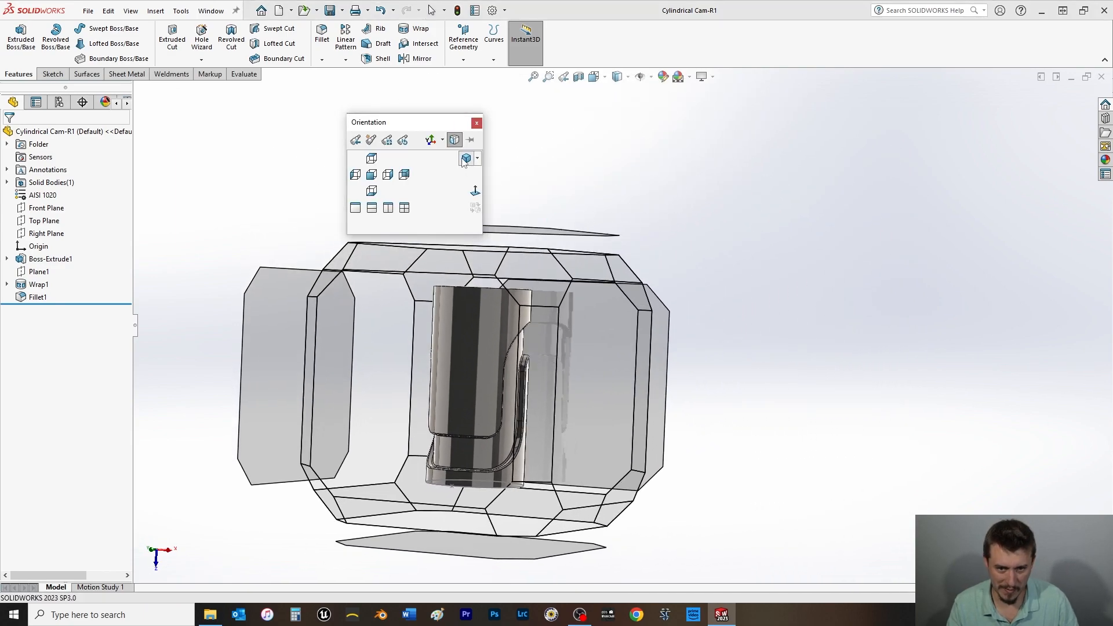
left_click(465, 160)
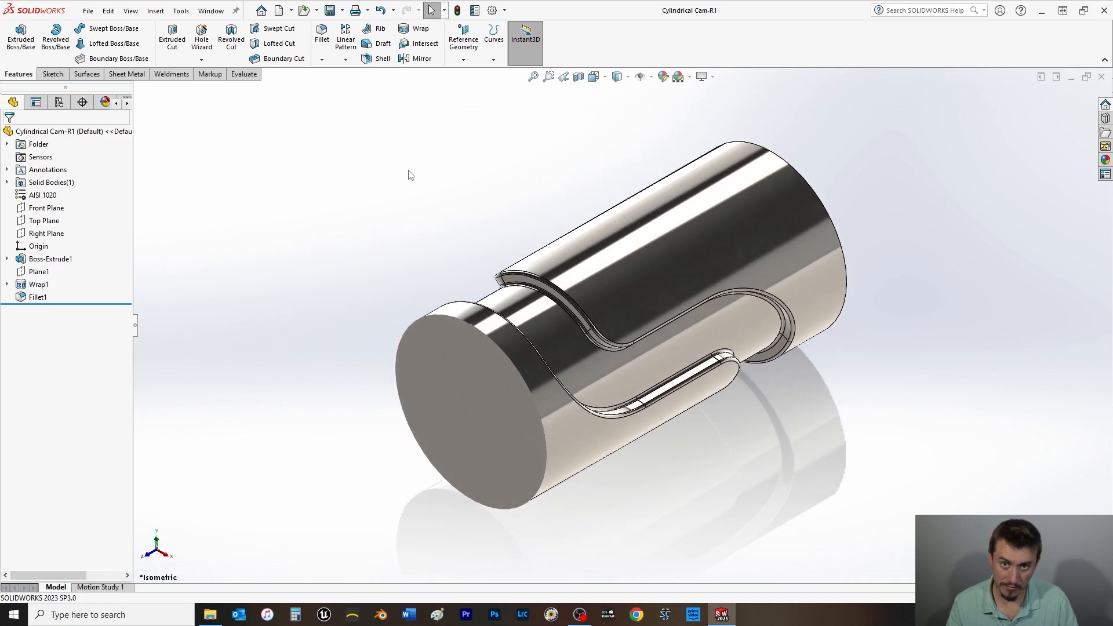